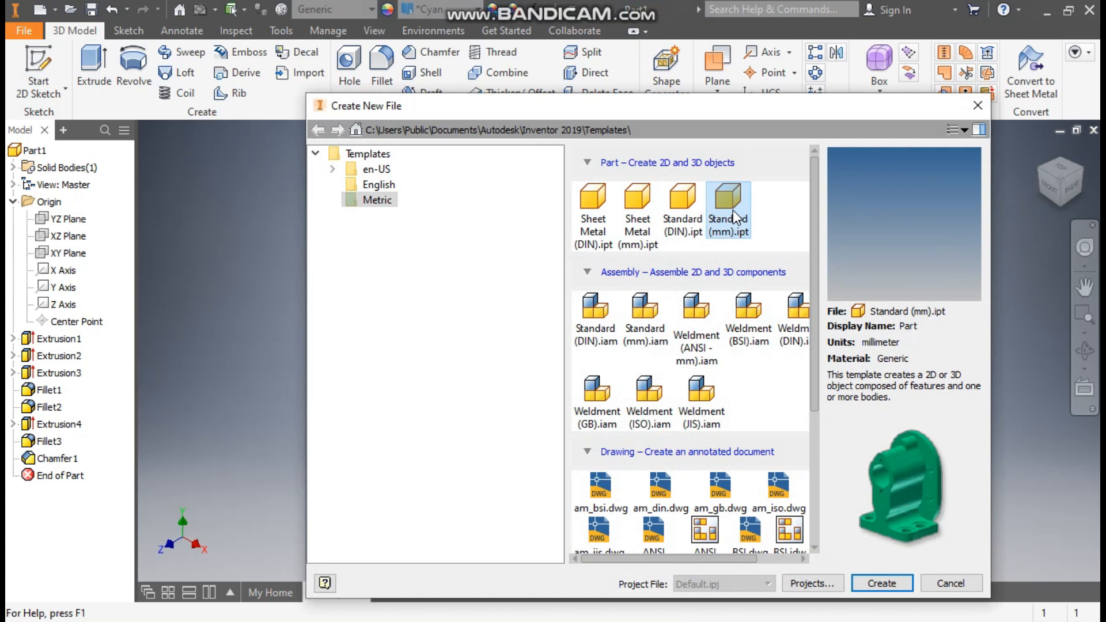
Create a new part from the Standard (mm).ipt template and start a 2D sketch on the YZ plane
{"action": "left_click", "coordinate": [885, 583]}
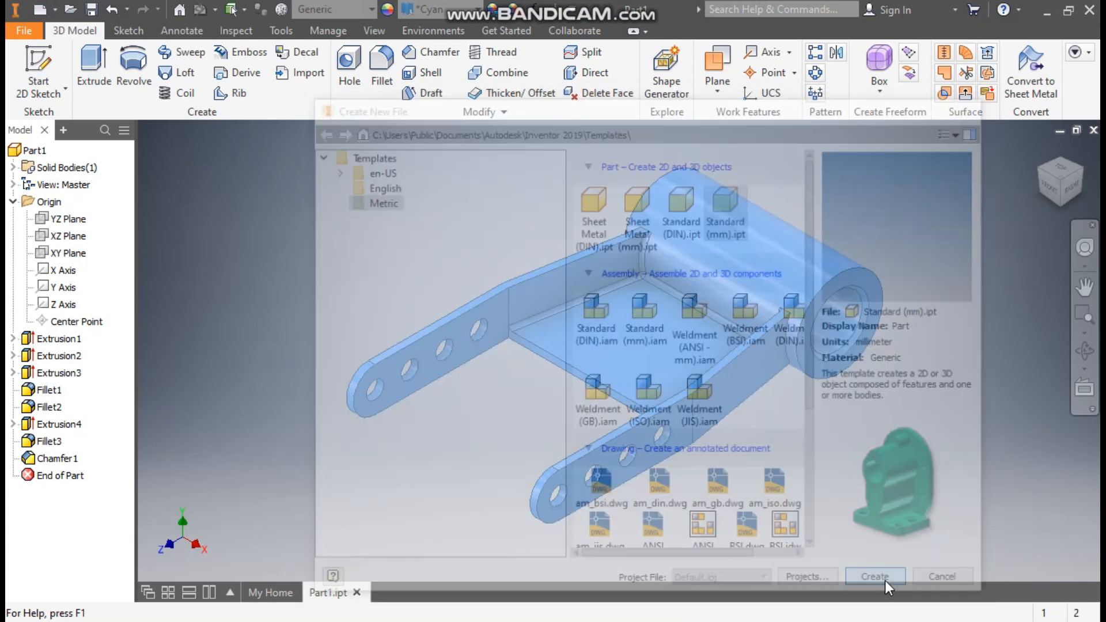
{"action": "left_click", "coordinate": [50, 60]}
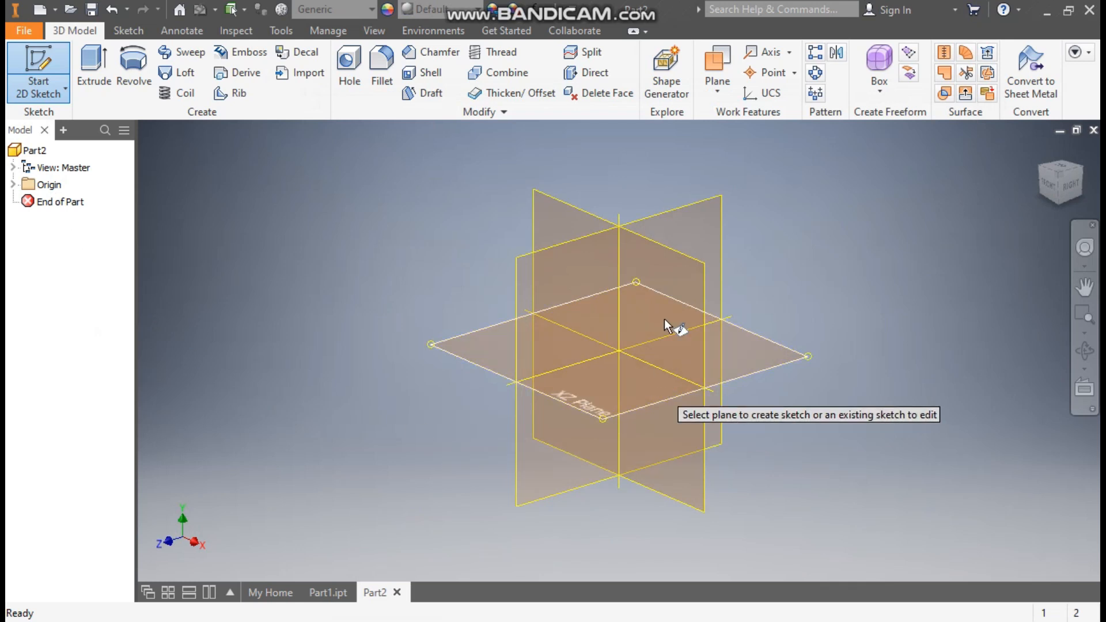
{"action": "left_click", "coordinate": [671, 212]}
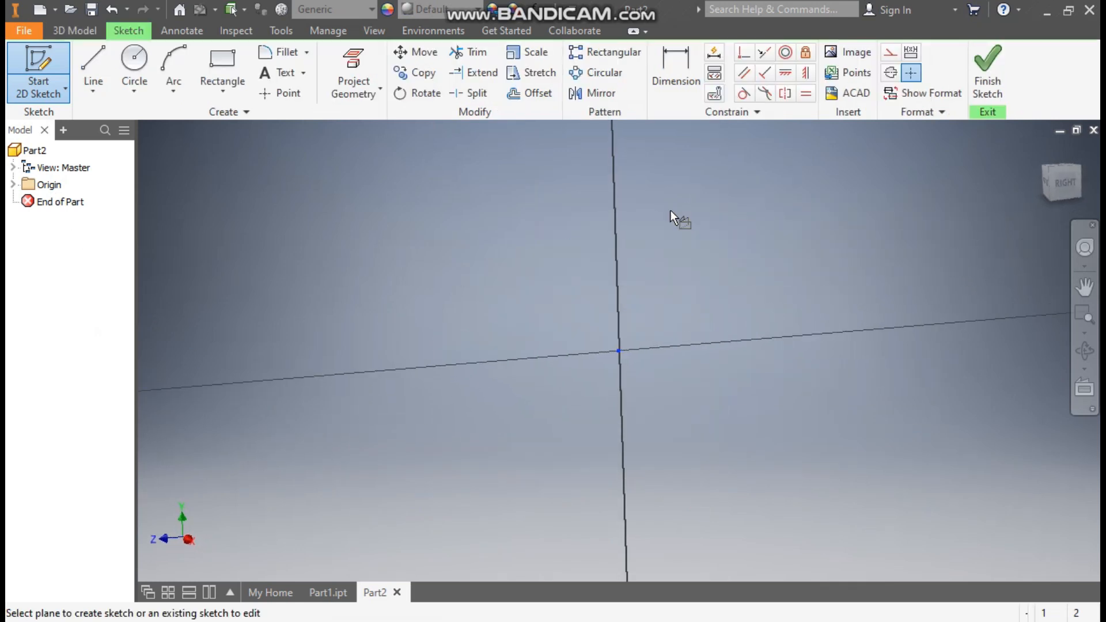
Sketch two concentric circles of 50 mm and 30 mm diameter at the origin, and finish the sketch
{"action": "left_click", "coordinate": [134, 65]}
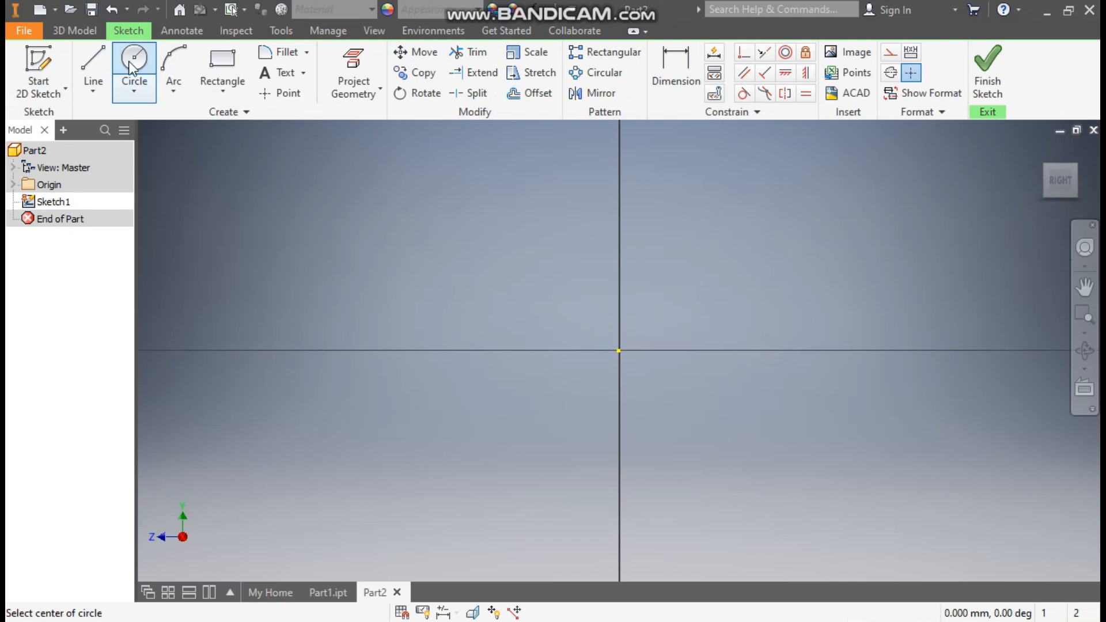
{"action": "left_click", "coordinate": [619, 351]}
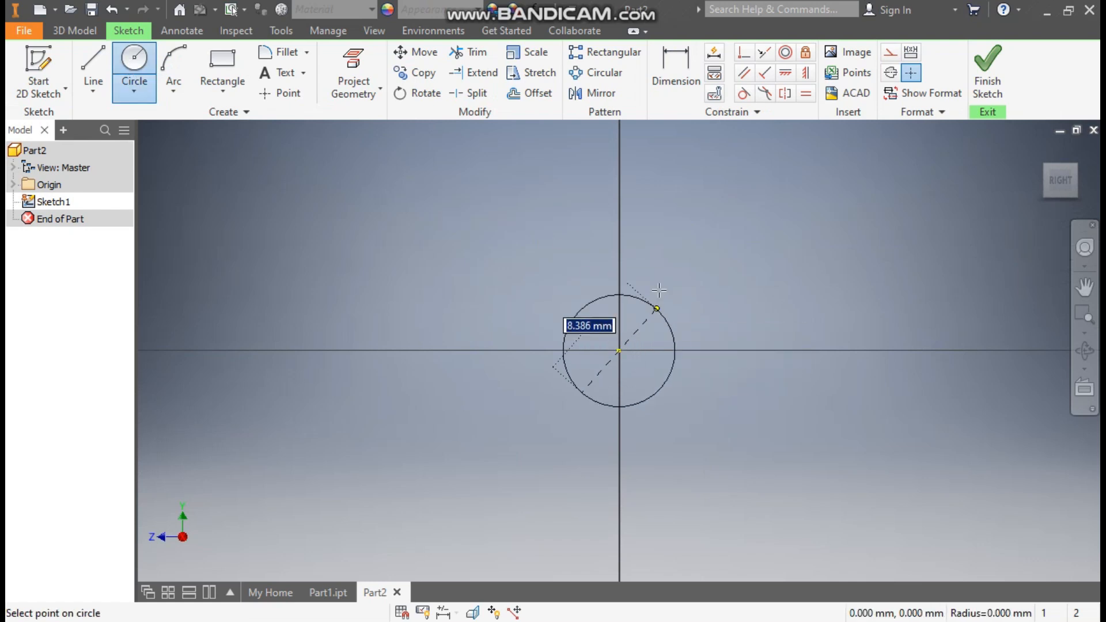
{"action": "type", "text": "50"}
{"action": "key", "text": "Return"}
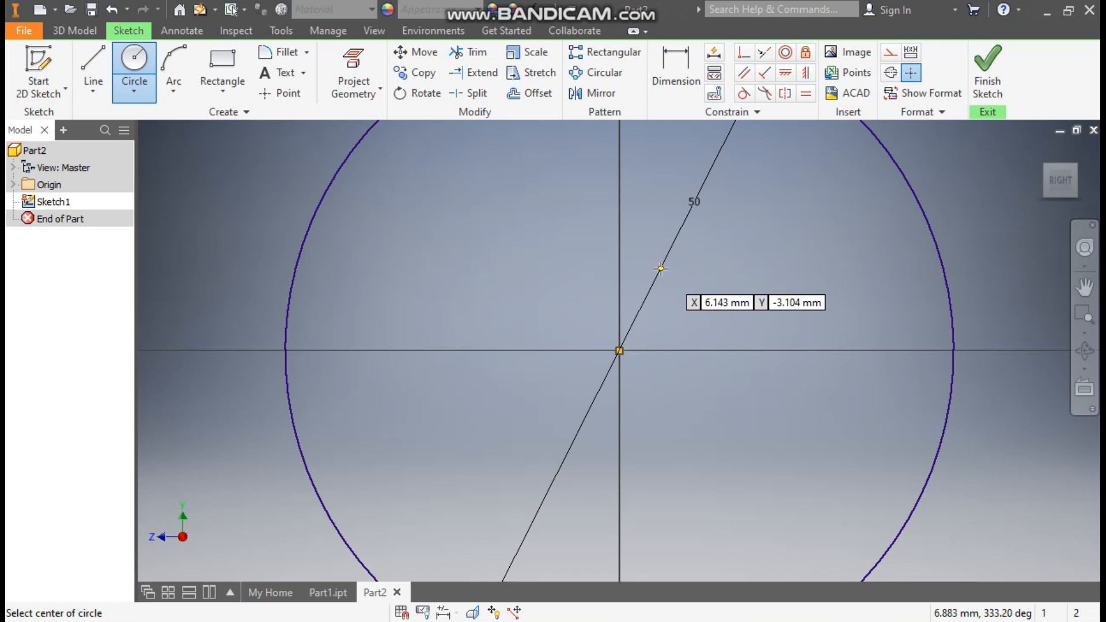
{"action": "left_click", "coordinate": [618, 350]}
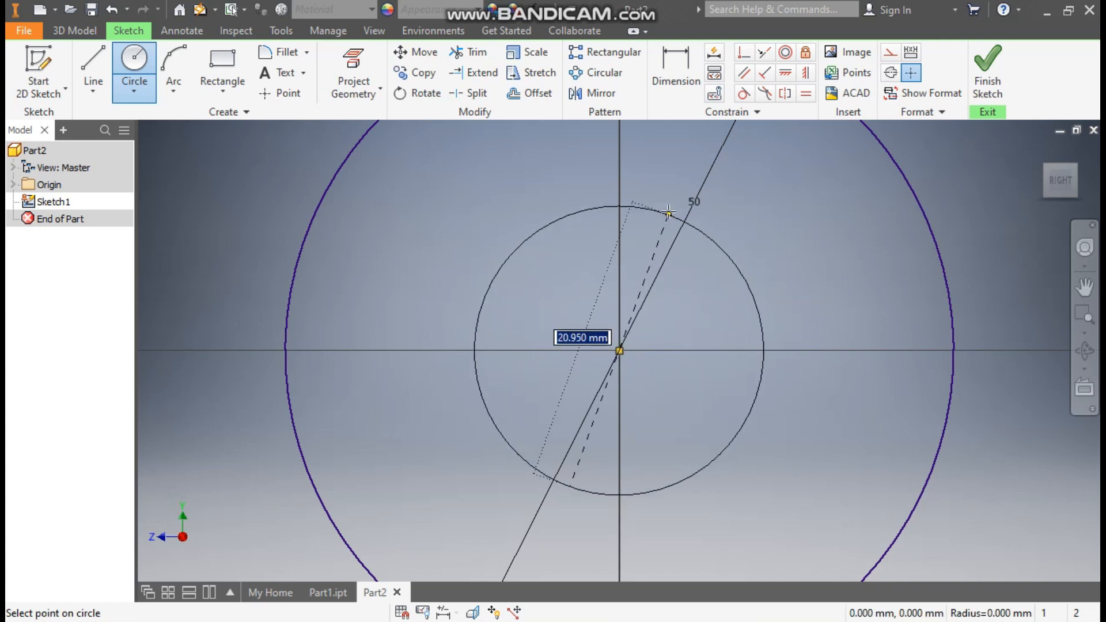
{"action": "type", "text": "30"}
{"action": "key", "text": "Return"}
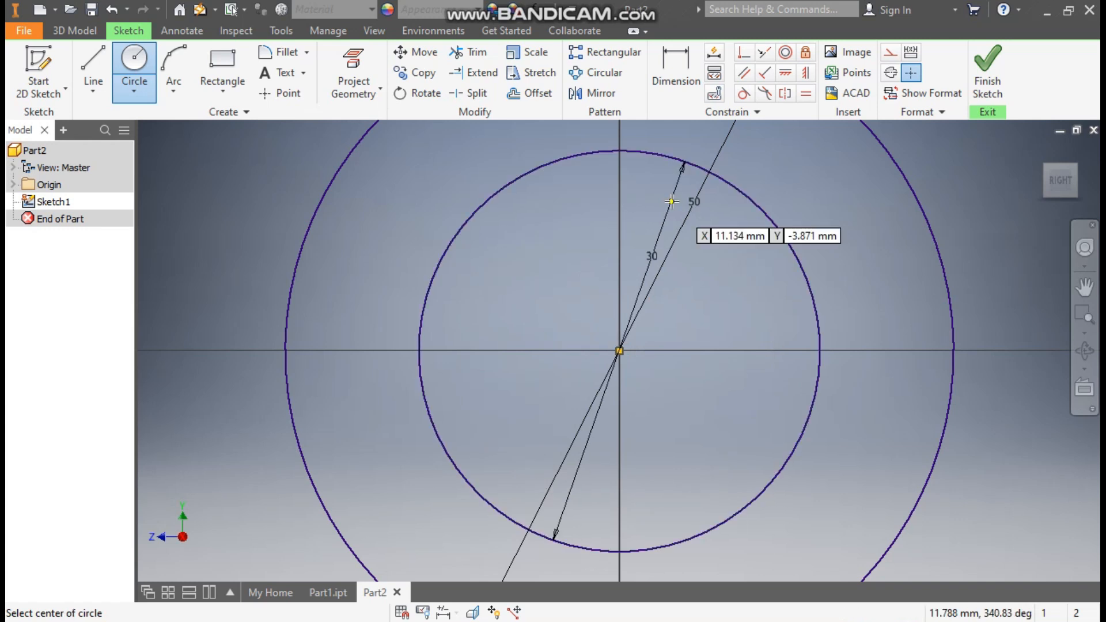
{"action": "scroll", "coordinate": [671, 201], "scroll_direction": "down", "scroll_amount": 4}
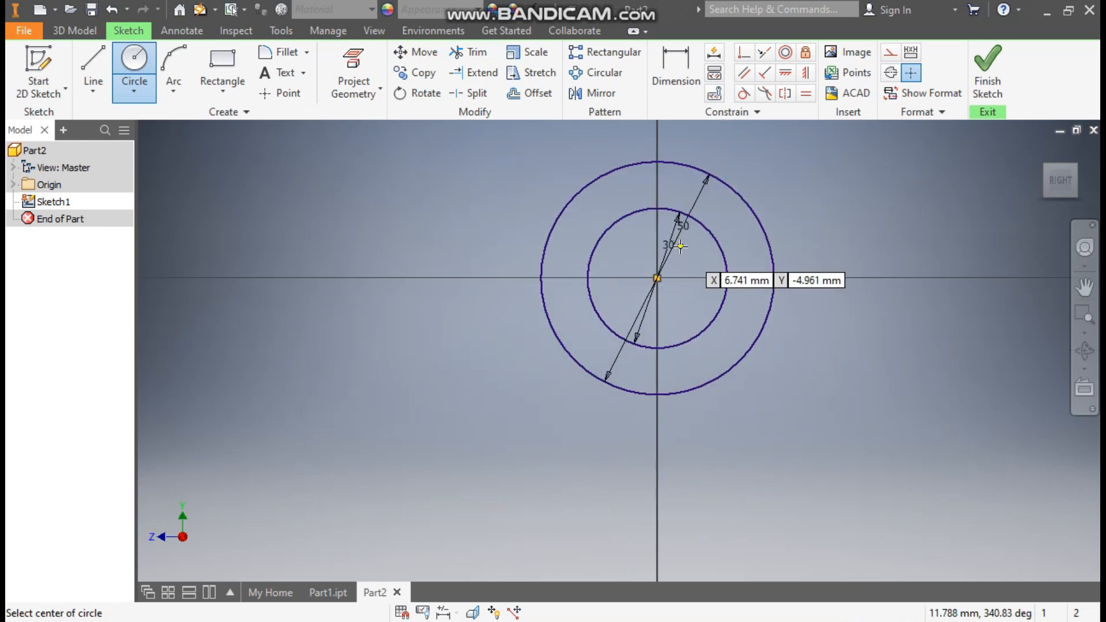
{"action": "left_click", "coordinate": [1003, 66]}
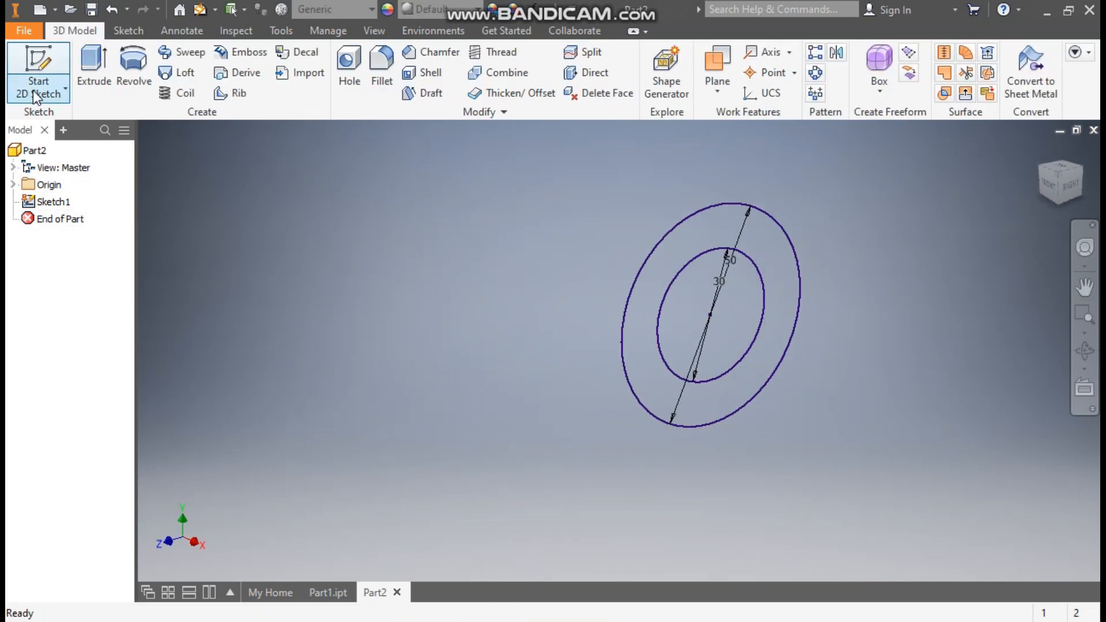
Extrude the ring between the two circles symmetrically by a total distance of 100 mm
{"action": "left_click", "coordinate": [79, 64]}
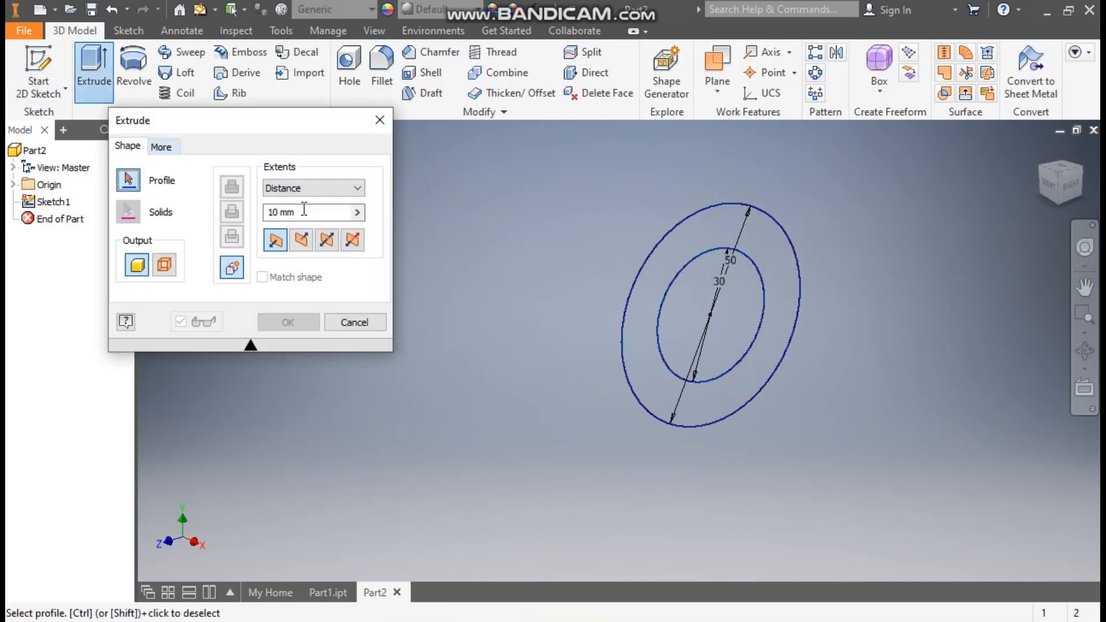
{"action": "left_click", "coordinate": [736, 212]}
{"action": "left_click", "coordinate": [326, 246]}
{"action": "type", "text": "100"}
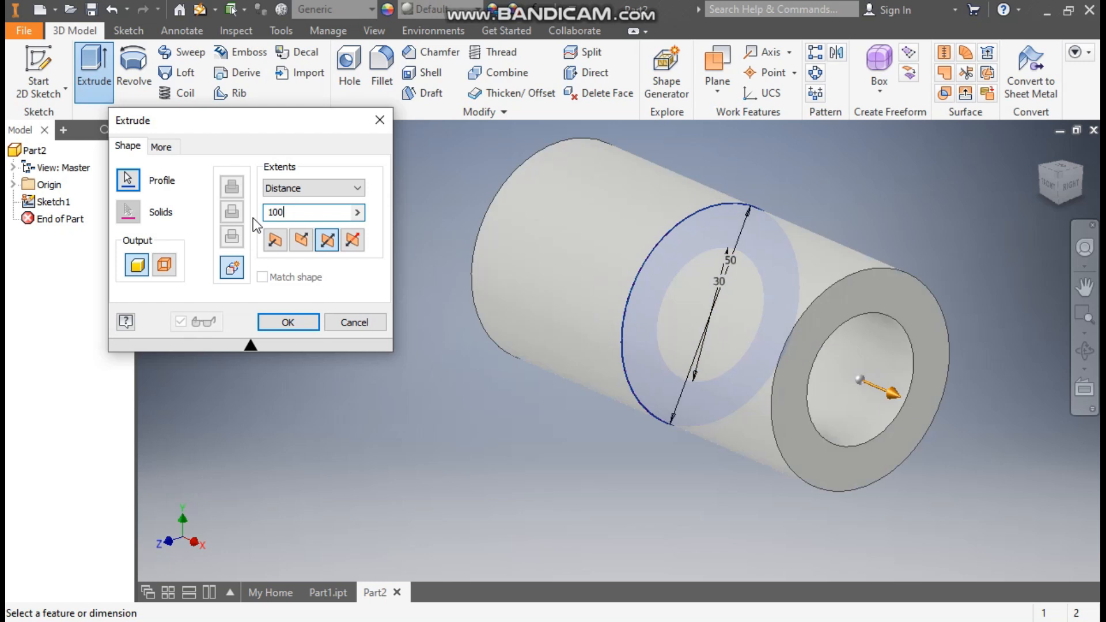
{"action": "left_click", "coordinate": [286, 322]}
Start a new 2D sketch on the XZ plane from the part's origin planes
{"action": "scroll", "coordinate": [411, 272], "scroll_direction": "up", "scroll_amount": 5}
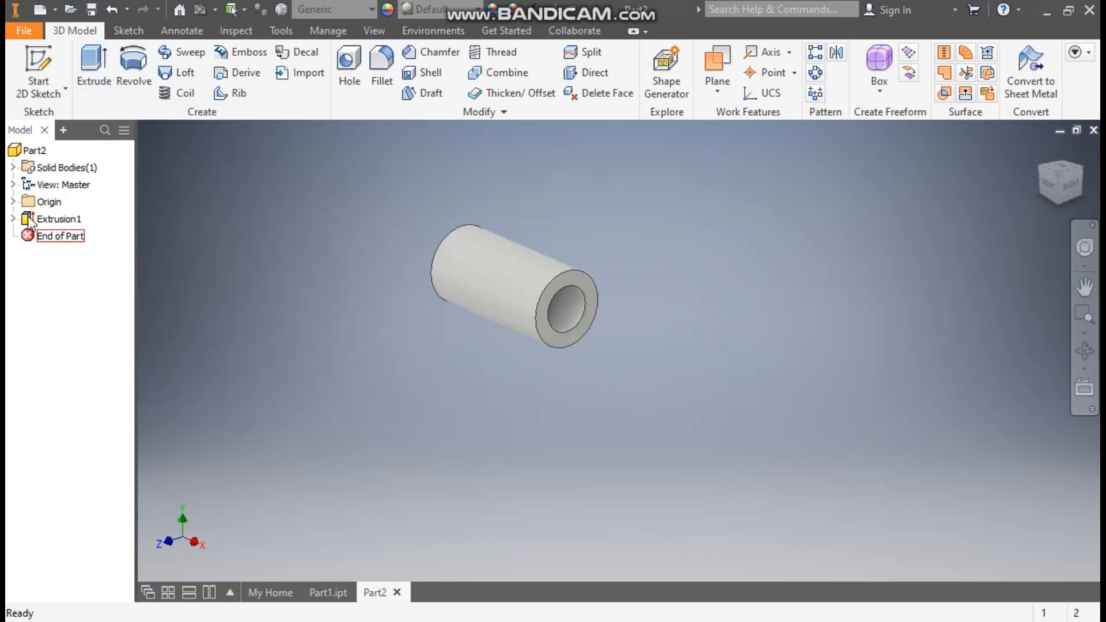
{"action": "left_click", "coordinate": [13, 202]}
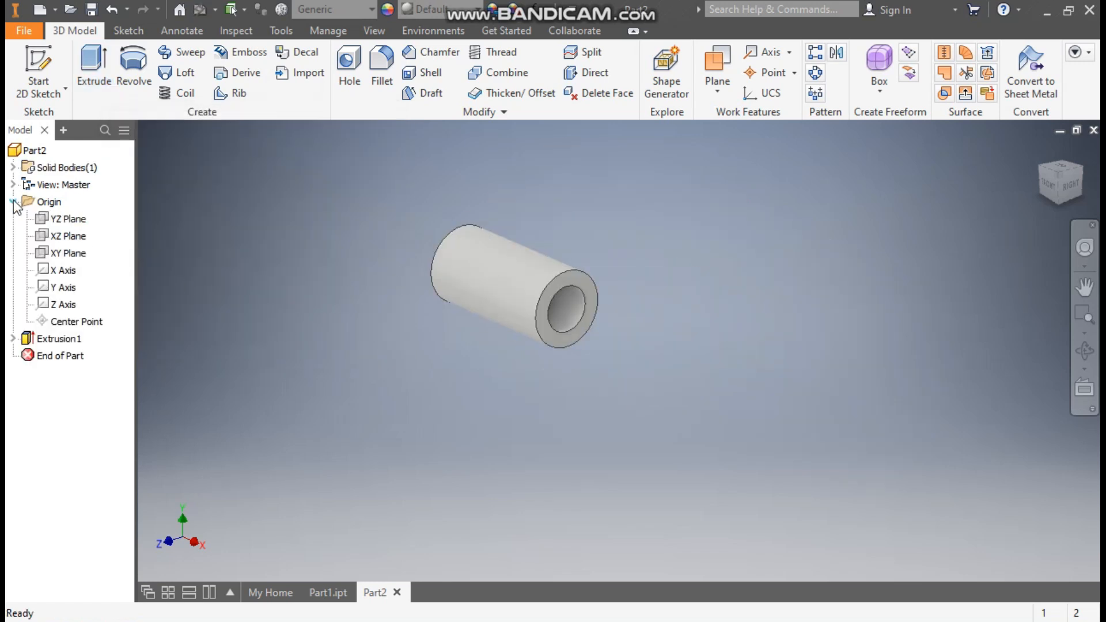
{"action": "left_click", "coordinate": [64, 237]}
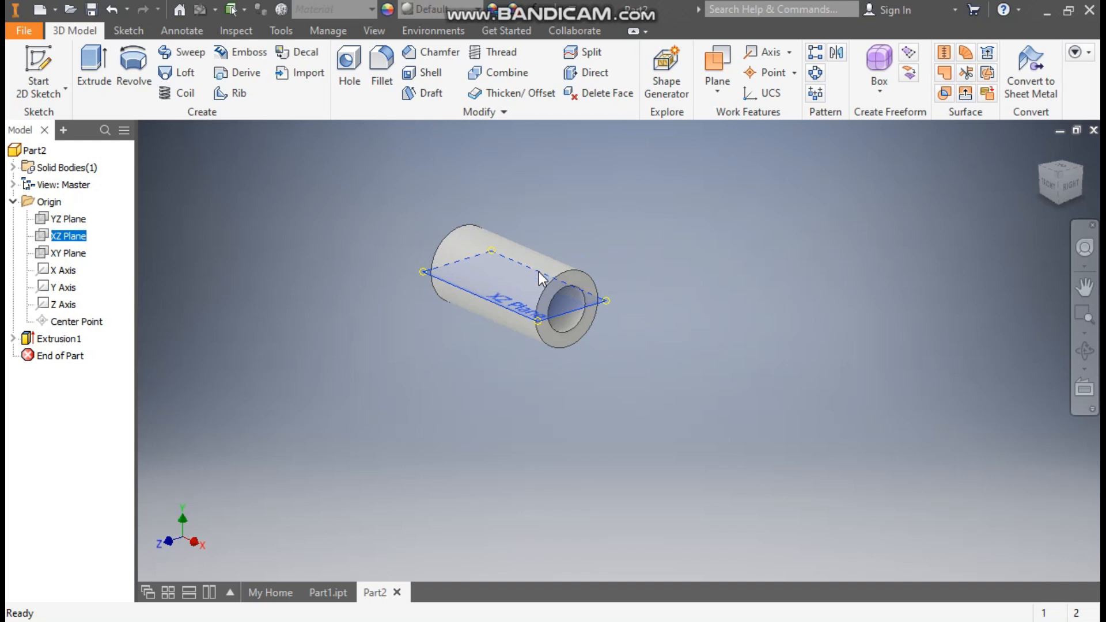
{"action": "left_click", "coordinate": [538, 272]}
{"action": "left_click", "coordinate": [1074, 150]}
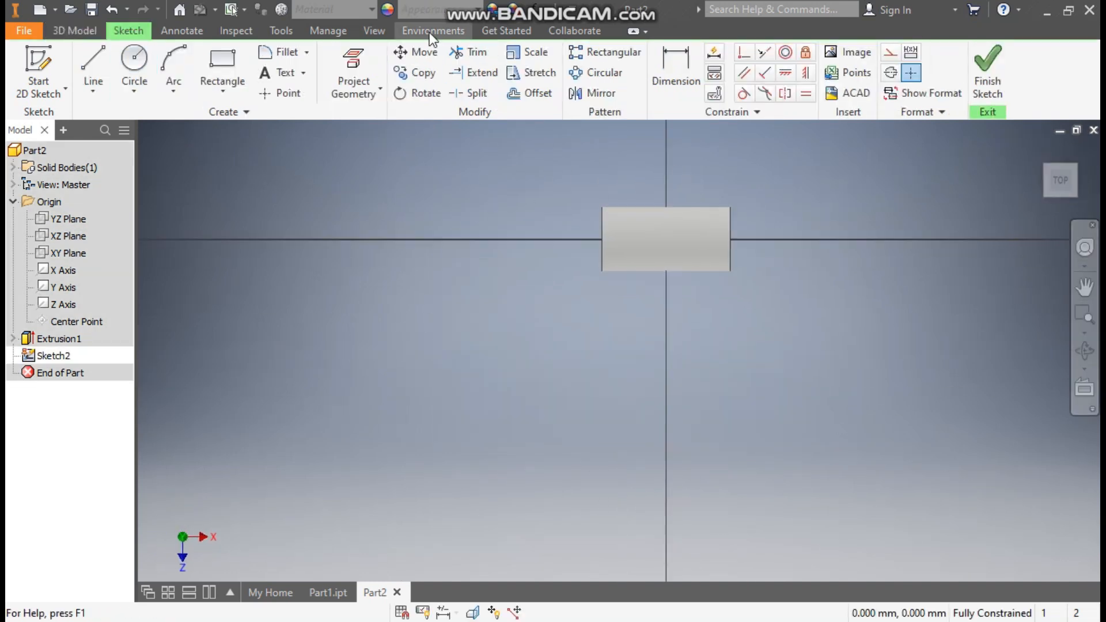
Set the model's visual style to Wireframe
{"action": "left_click", "coordinate": [374, 32]}
{"action": "left_click", "coordinate": [191, 81]}
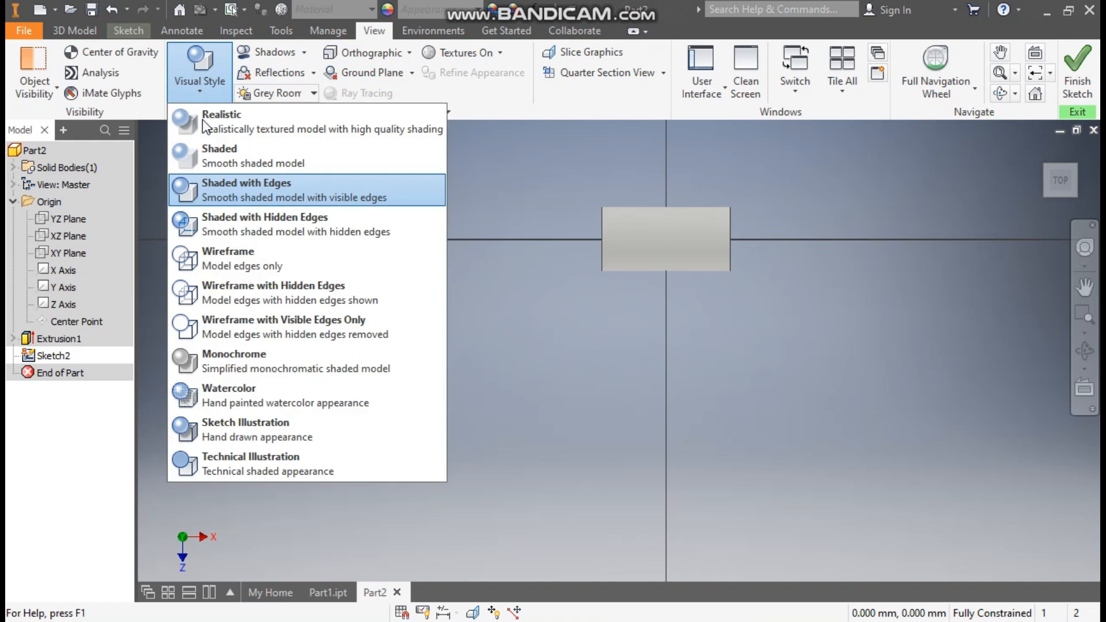
{"action": "left_click", "coordinate": [231, 257]}
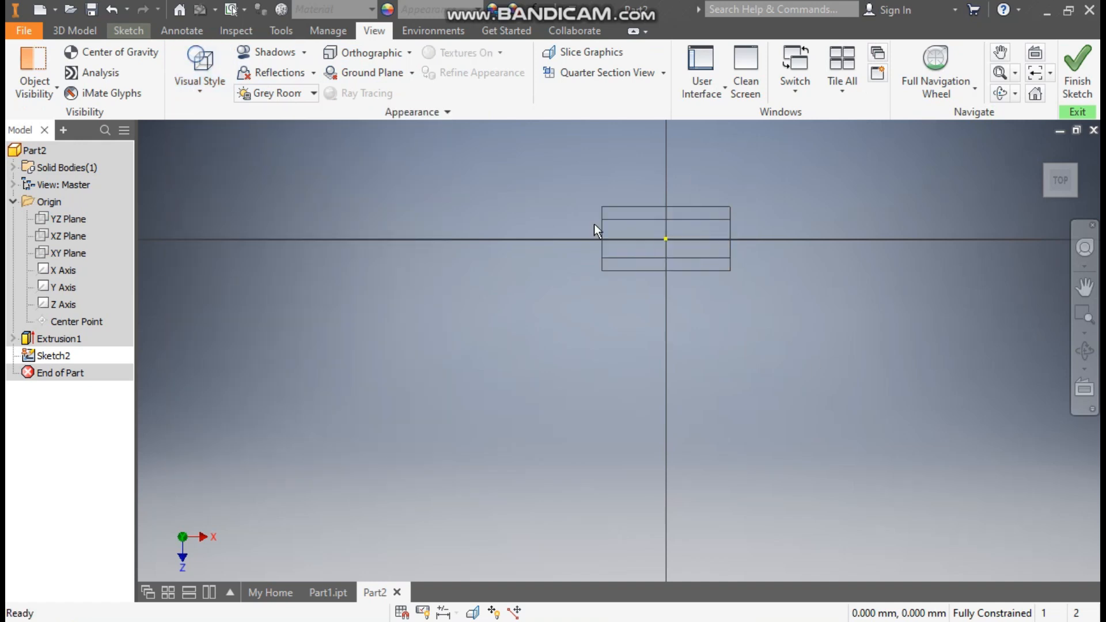
Sketch a slanted line about 47 mm tall running down from inside the tube wall, joined to a longer vertical line below it
{"action": "left_click", "coordinate": [128, 31]}
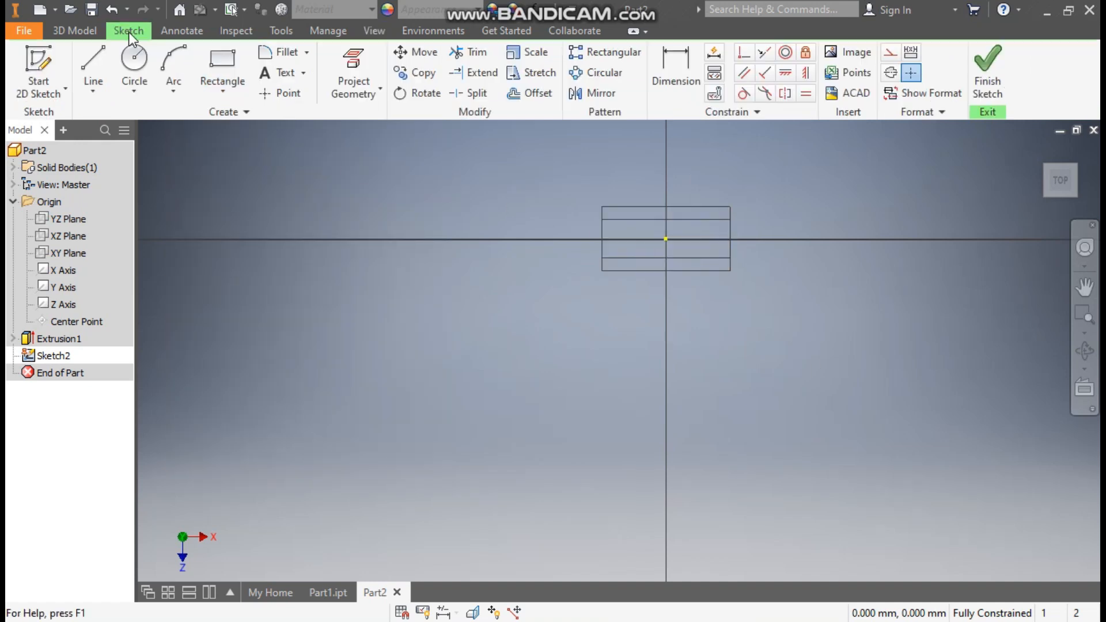
{"action": "left_click", "coordinate": [95, 62]}
{"action": "scroll", "coordinate": [642, 263], "scroll_direction": "up", "scroll_amount": 3}
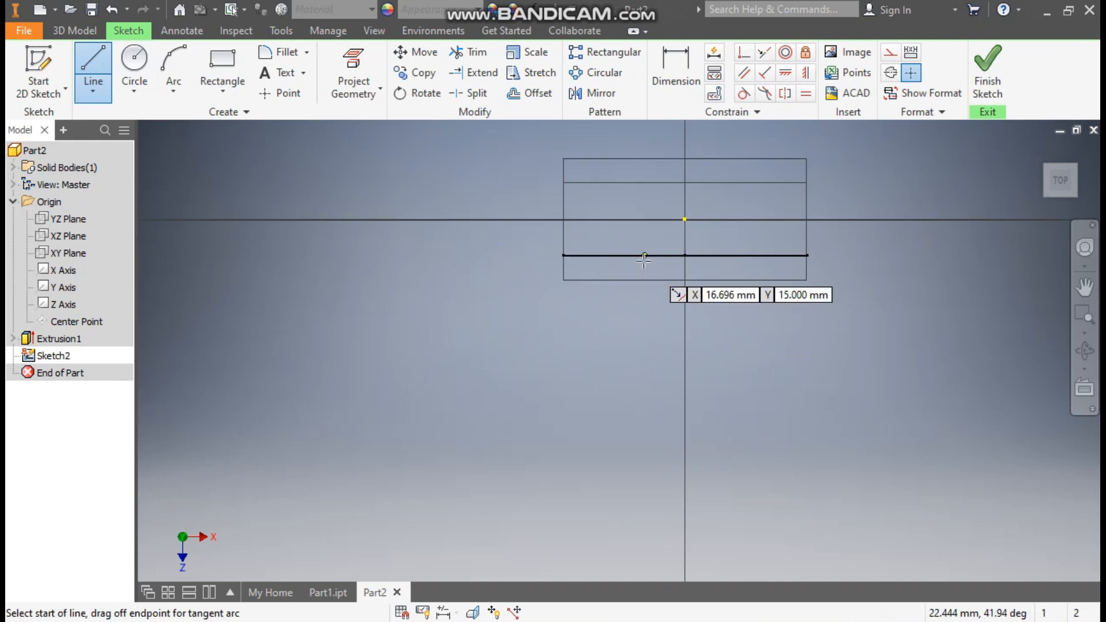
{"action": "left_click", "coordinate": [629, 267]}
{"action": "left_click", "coordinate": [571, 381]}
{"action": "middle_click_drag", "start_coordinate": [604, 393], "coordinate": [630, 218]}
{"action": "scroll", "coordinate": [630, 217], "scroll_direction": "down", "scroll_amount": 2}
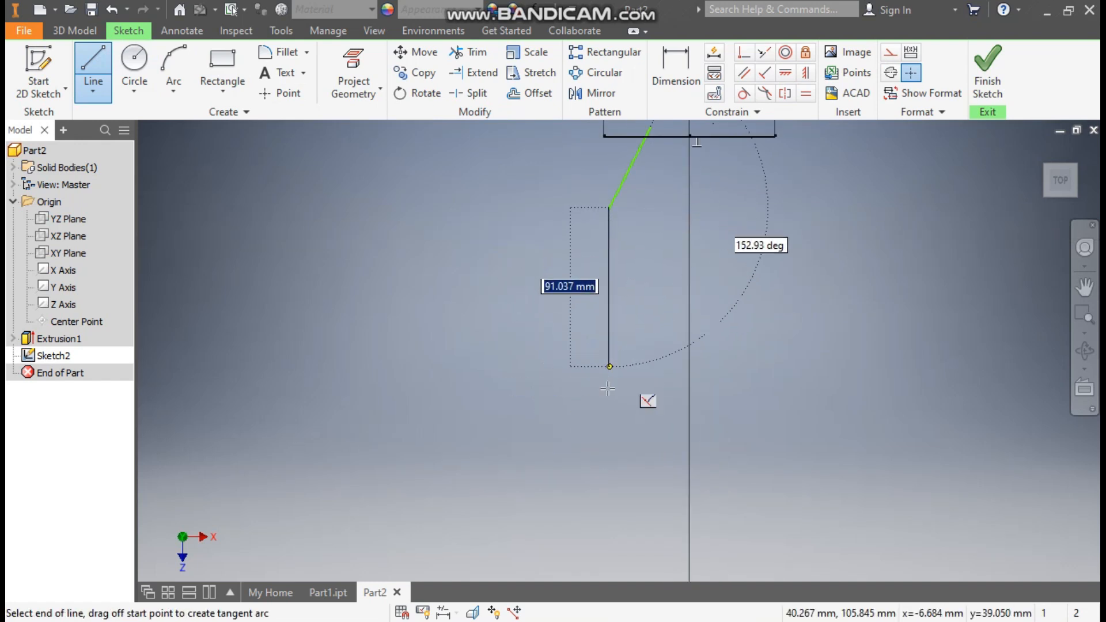
{"action": "left_click", "coordinate": [609, 445]}
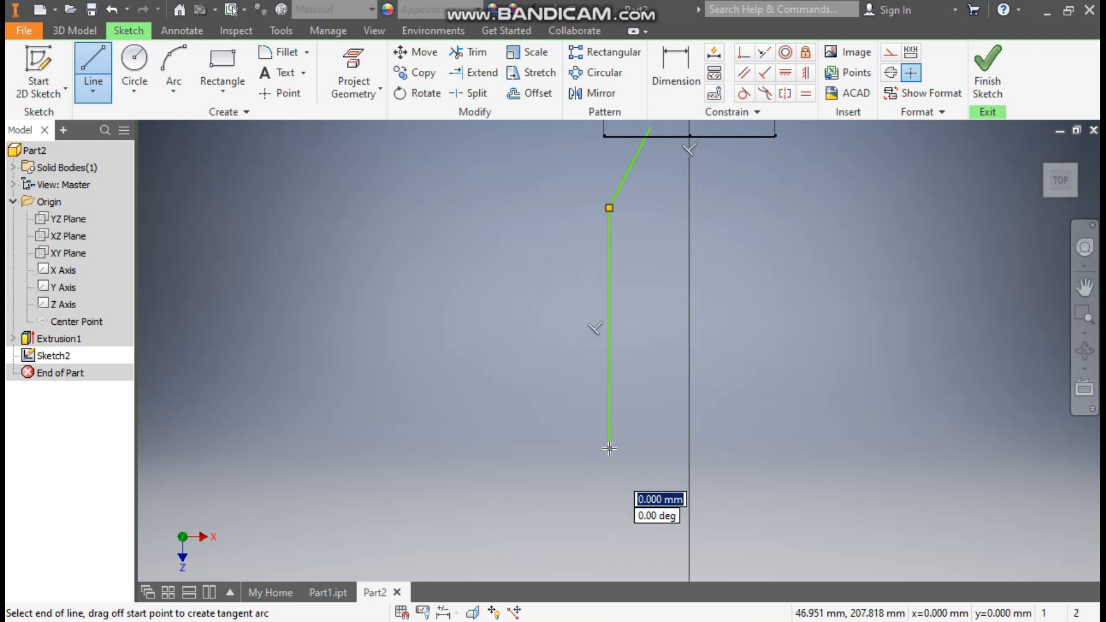
{"action": "key", "text": "Escape"}
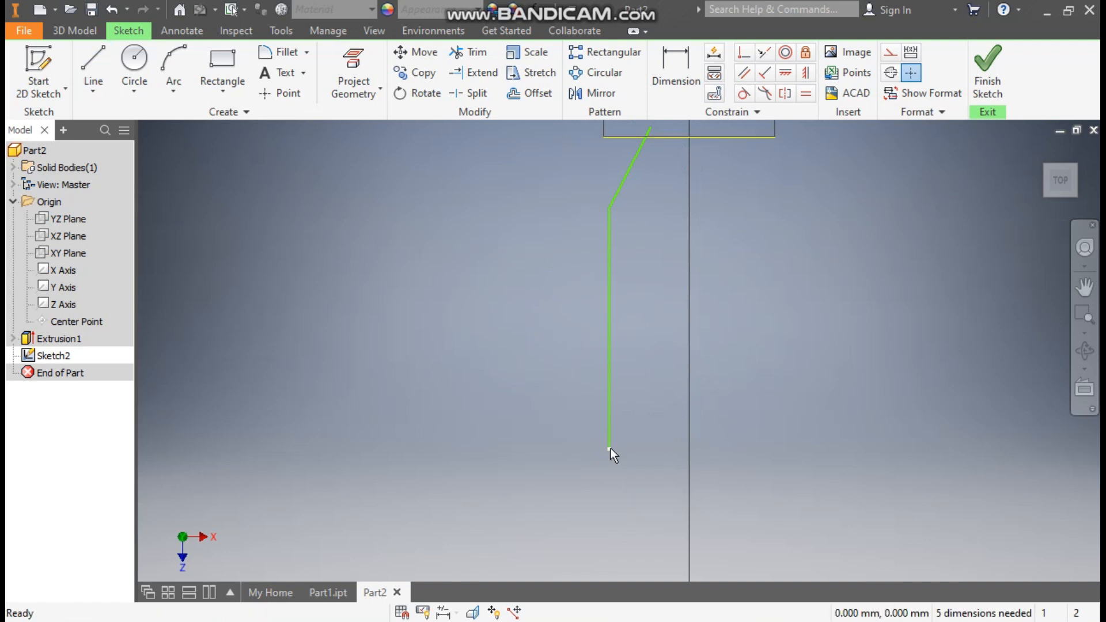
Dimension the vertical distance from the origin to the slanted line's upper endpoint as 20 mm
{"action": "scroll", "coordinate": [757, 299], "scroll_direction": "down", "scroll_amount": 1}
{"action": "middle_click_drag", "start_coordinate": [756, 300], "coordinate": [705, 385]}
{"action": "left_click", "coordinate": [676, 82]}
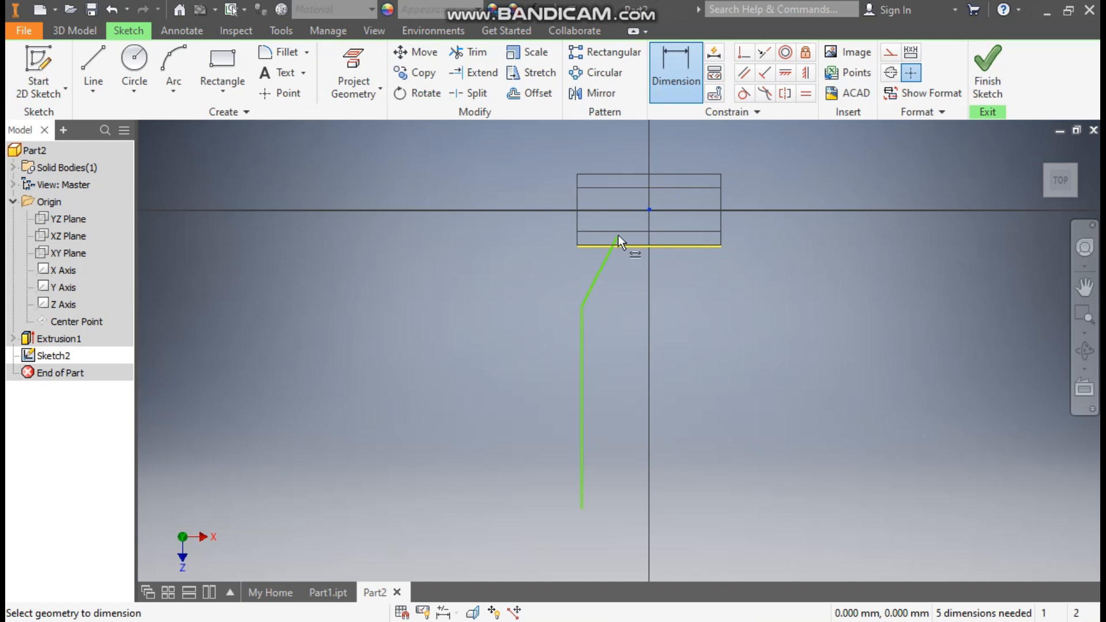
{"action": "left_click", "coordinate": [617, 235]}
{"action": "left_click", "coordinate": [649, 209]}
{"action": "left_click", "coordinate": [551, 227]}
{"action": "type", "text": "20"}
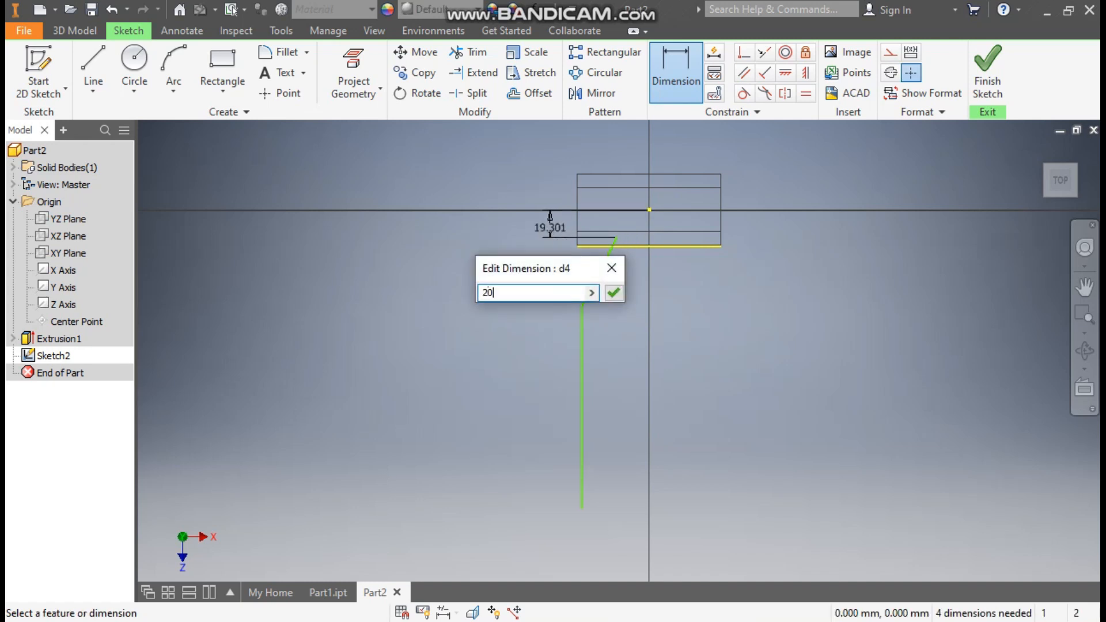
{"action": "key", "text": "Return"}
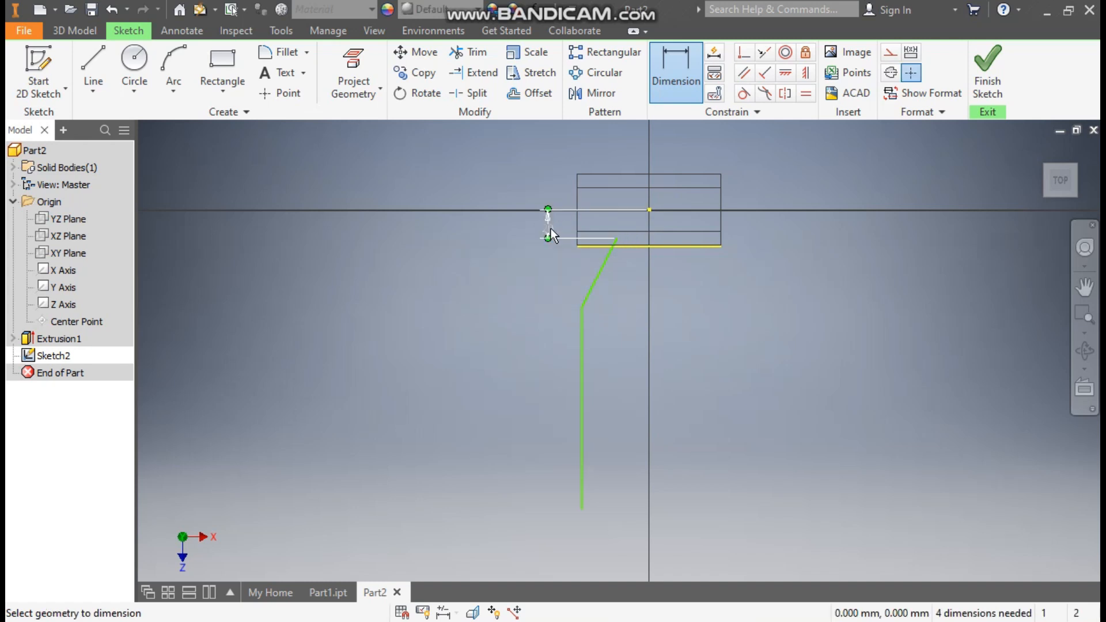
Dimension the slanted line's vertical extent as 90 mm
{"action": "left_click", "coordinate": [605, 258]}
{"action": "left_click", "coordinate": [504, 265]}
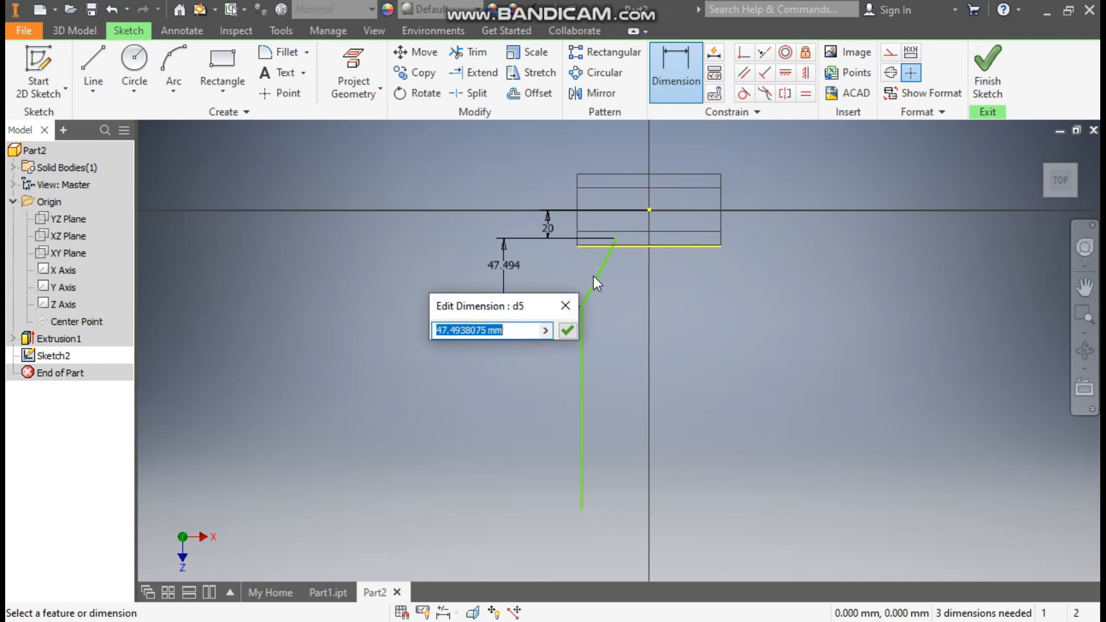
{"action": "type", "text": "90"}
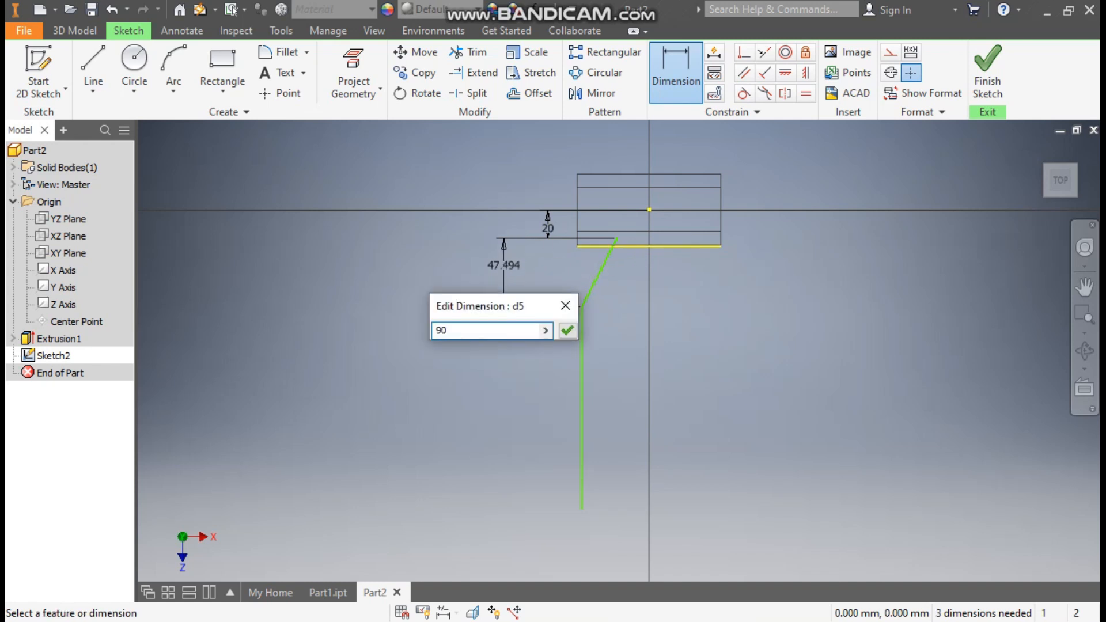
{"action": "key", "text": "Return"}
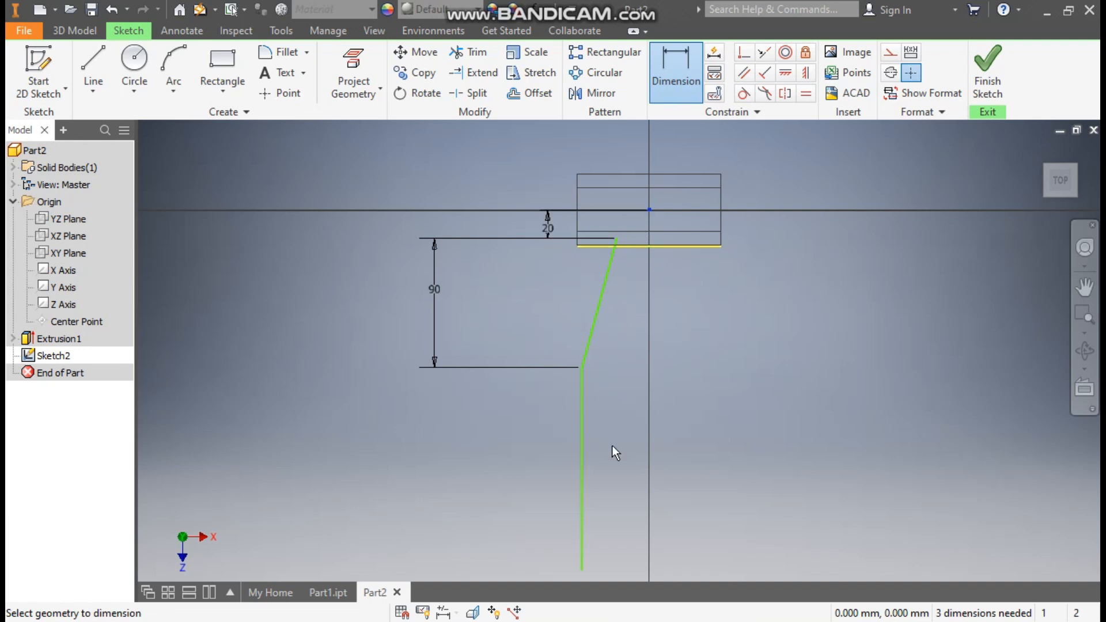
Dimension the vertical distance from the origin to the vertical line's lower endpoint as 180 mm
{"action": "left_click", "coordinate": [580, 572]}
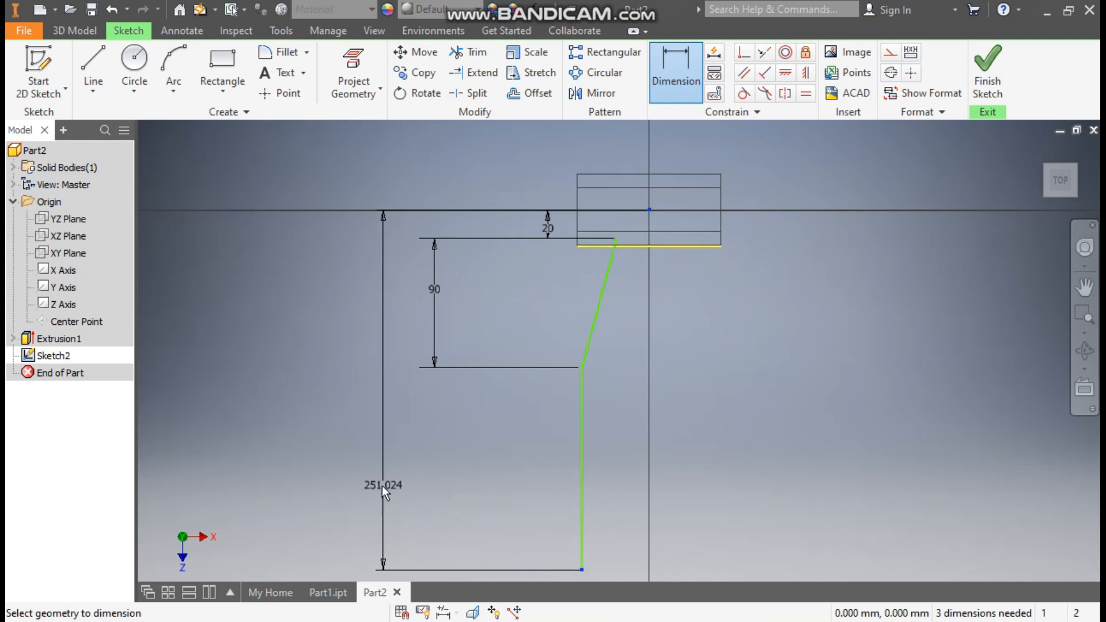
{"action": "left_click", "coordinate": [381, 485]}
{"action": "type", "text": "180"}
{"action": "key", "text": "Return"}
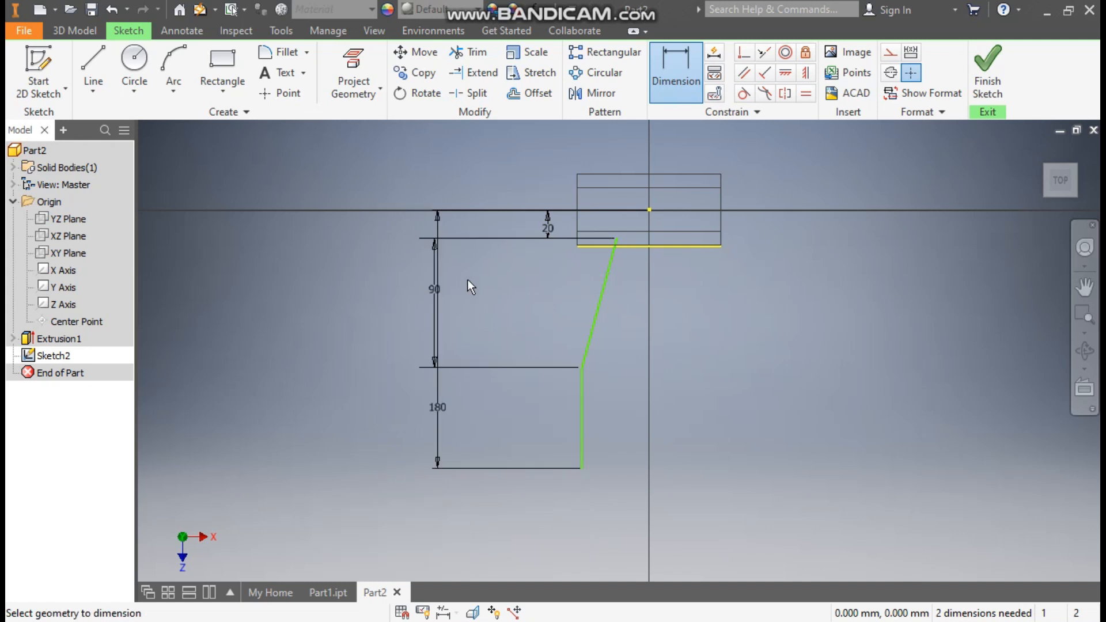
{"action": "key", "text": "Escape"}
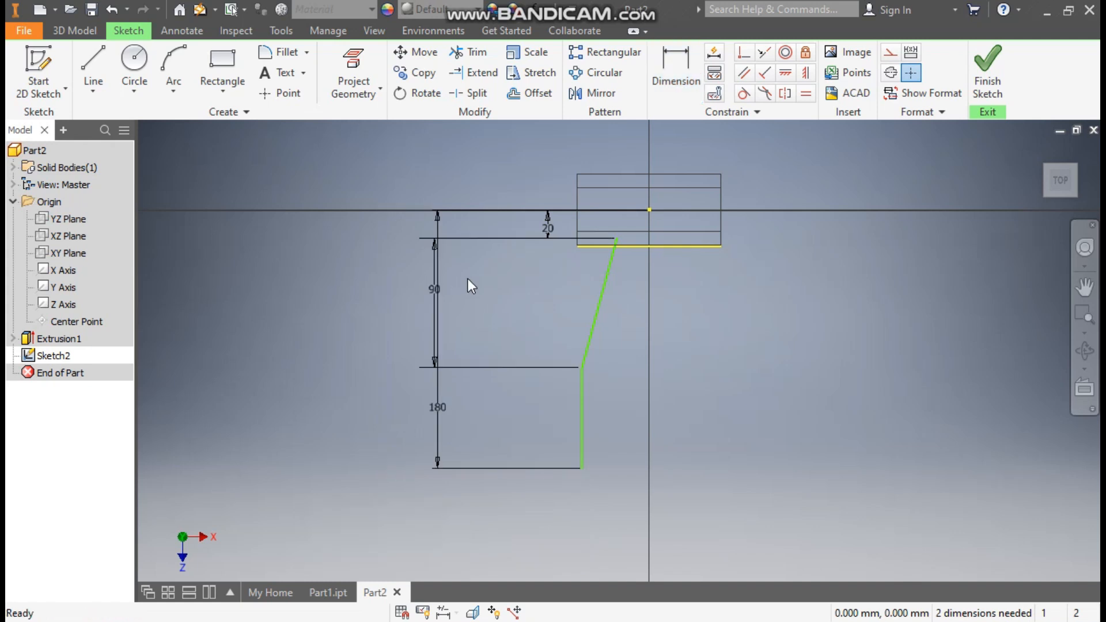
Replace the slanted line's 90 mm dimension with a 90 mm vertical dimension from the origin to the corner where the two lines meet
{"action": "left_click", "coordinate": [434, 293]}
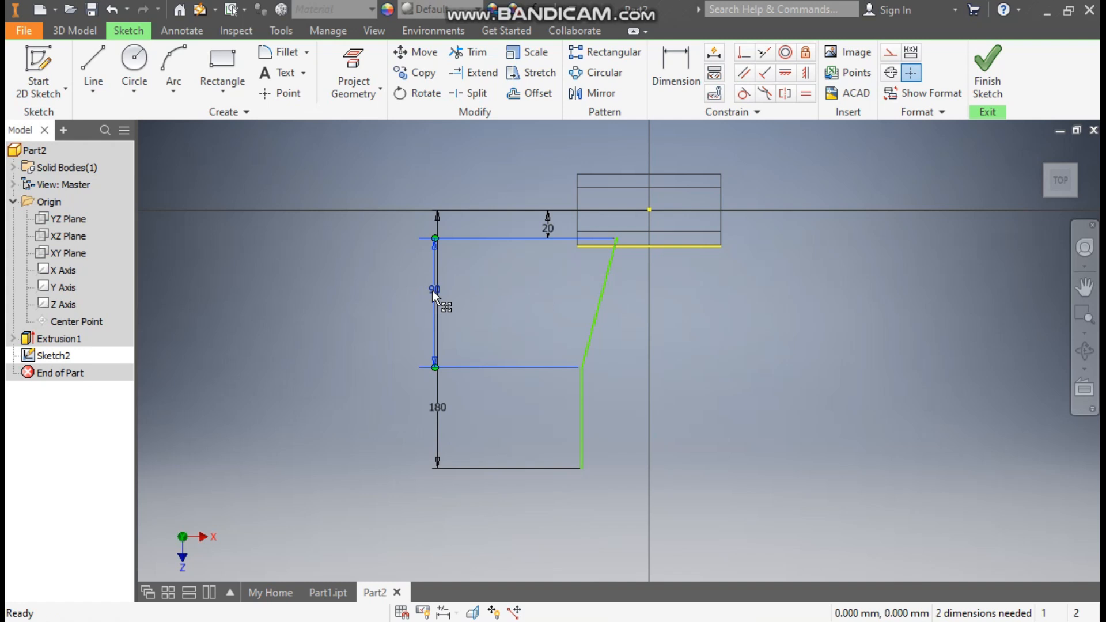
{"action": "key", "text": "Delete"}
{"action": "left_click", "coordinate": [672, 78]}
{"action": "left_click", "coordinate": [650, 209]}
{"action": "left_click", "coordinate": [583, 365]}
{"action": "left_click", "coordinate": [499, 314]}
{"action": "type", "text": "90"}
{"action": "key", "text": "Return"}
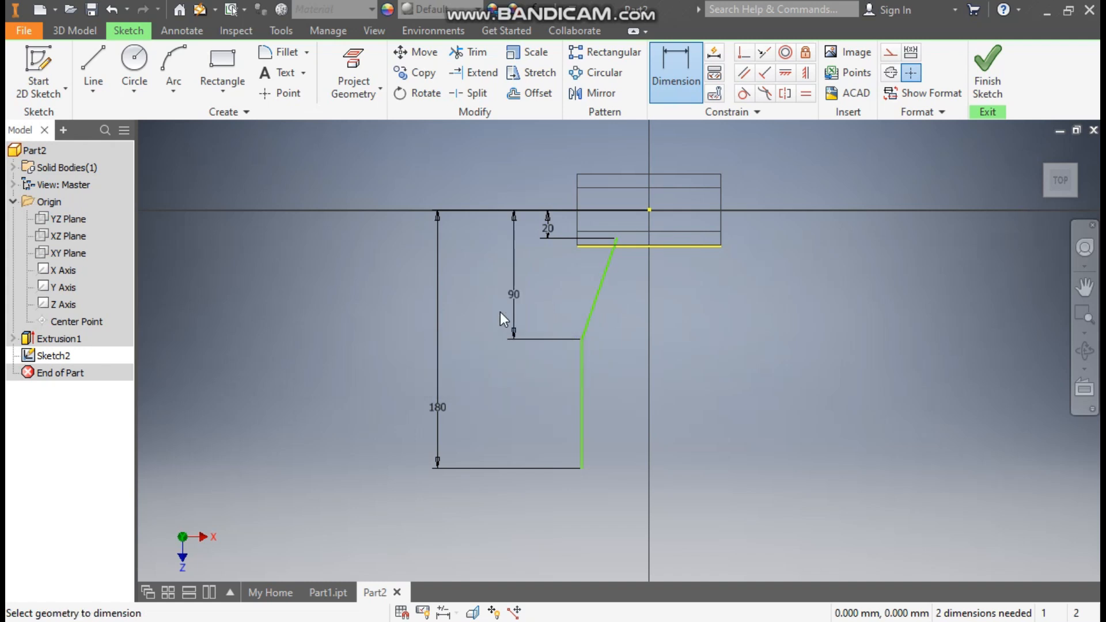
Dimension the horizontal distance between the vertical line and the origin as 55 mm
{"action": "left_click", "coordinate": [582, 391]}
{"action": "left_click", "coordinate": [650, 210]}
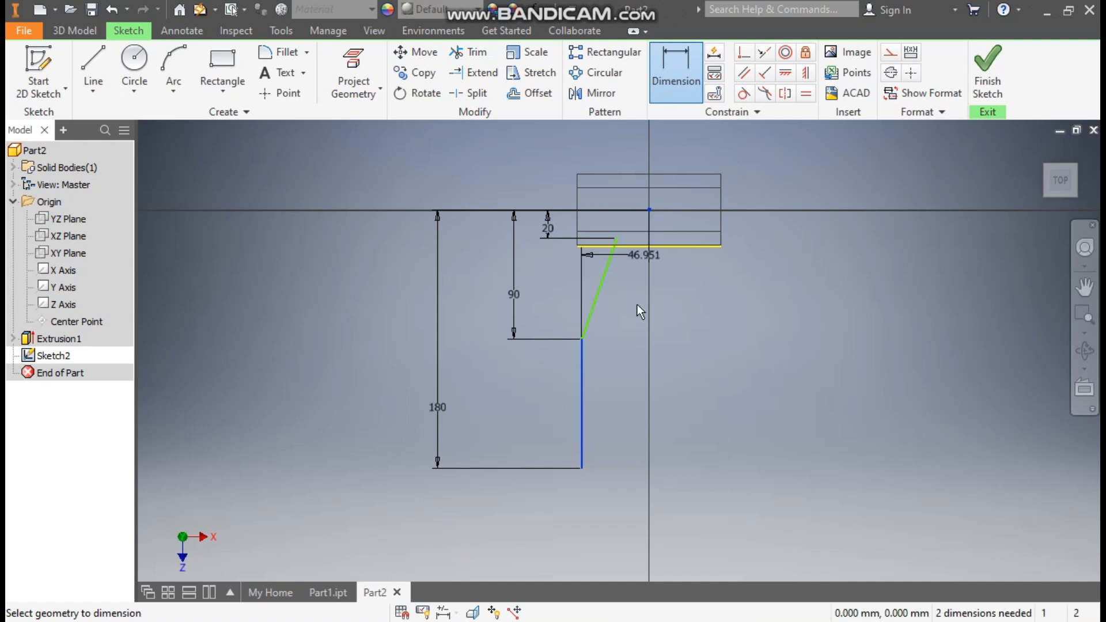
{"action": "left_click", "coordinate": [626, 448]}
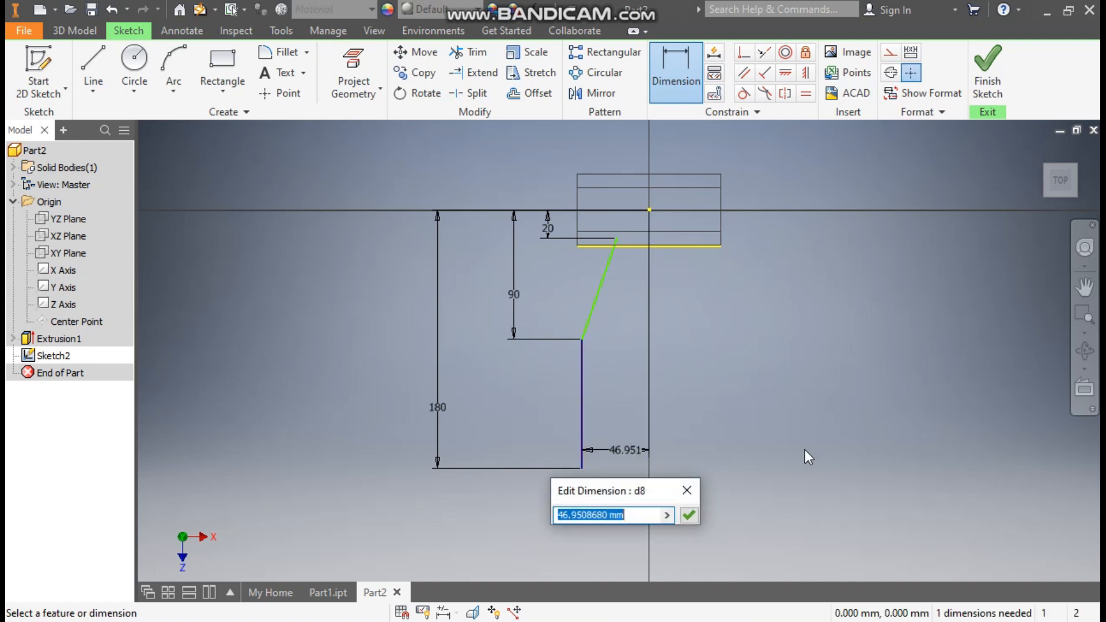
{"action": "type", "text": "55"}
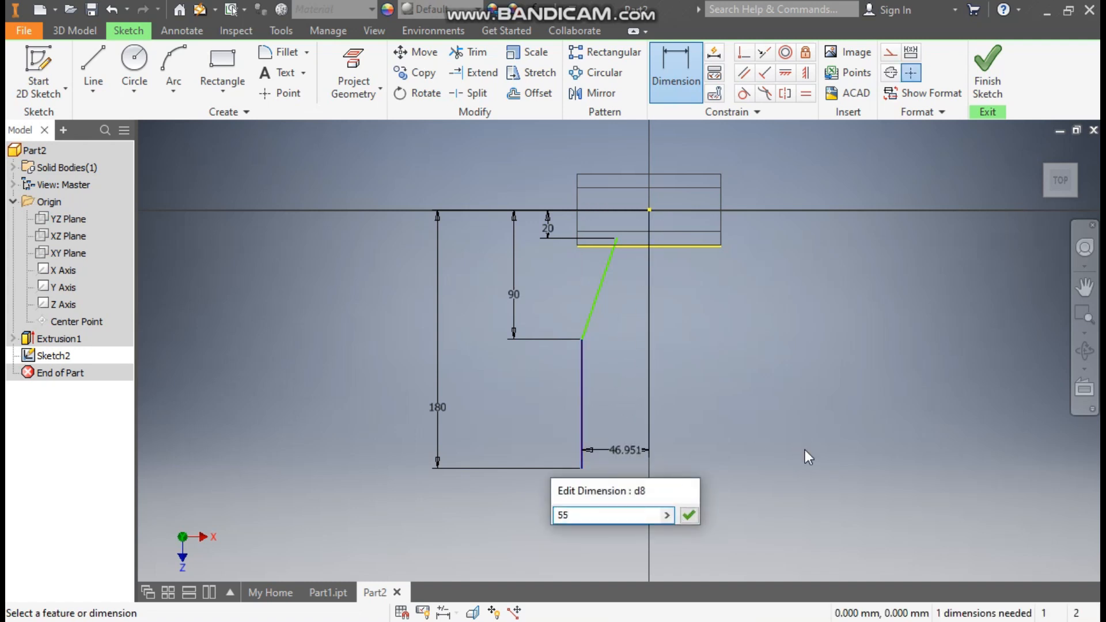
{"action": "key", "text": "Return"}
Dimension the angle between the slanted and vertical lines as 170 degrees
{"action": "left_click", "coordinate": [578, 375]}
{"action": "left_click", "coordinate": [581, 320]}
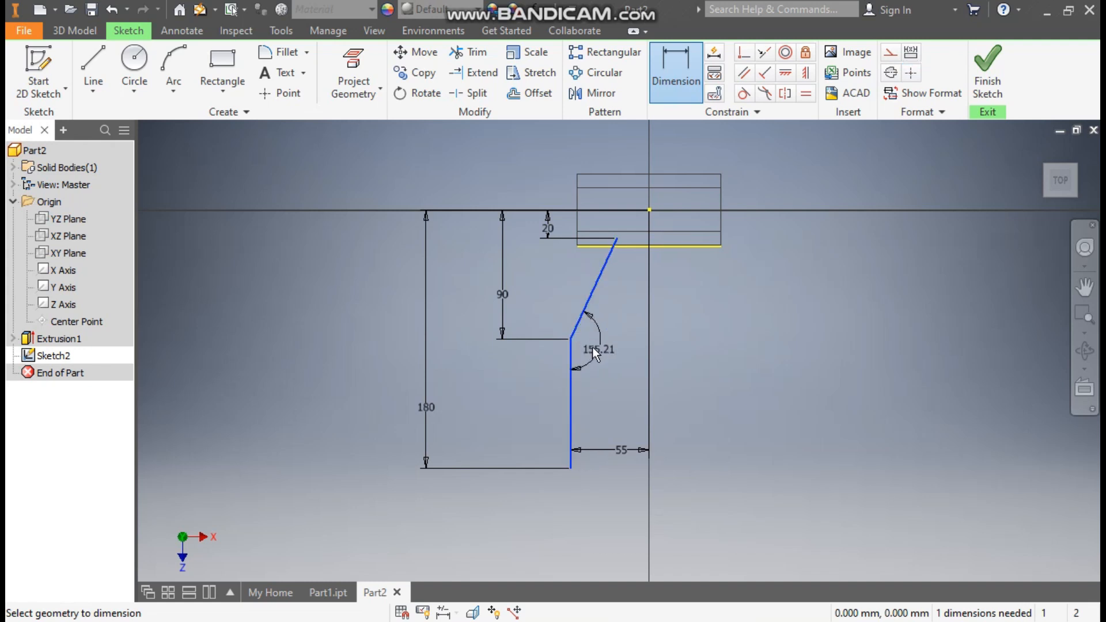
{"action": "left_click", "coordinate": [596, 355]}
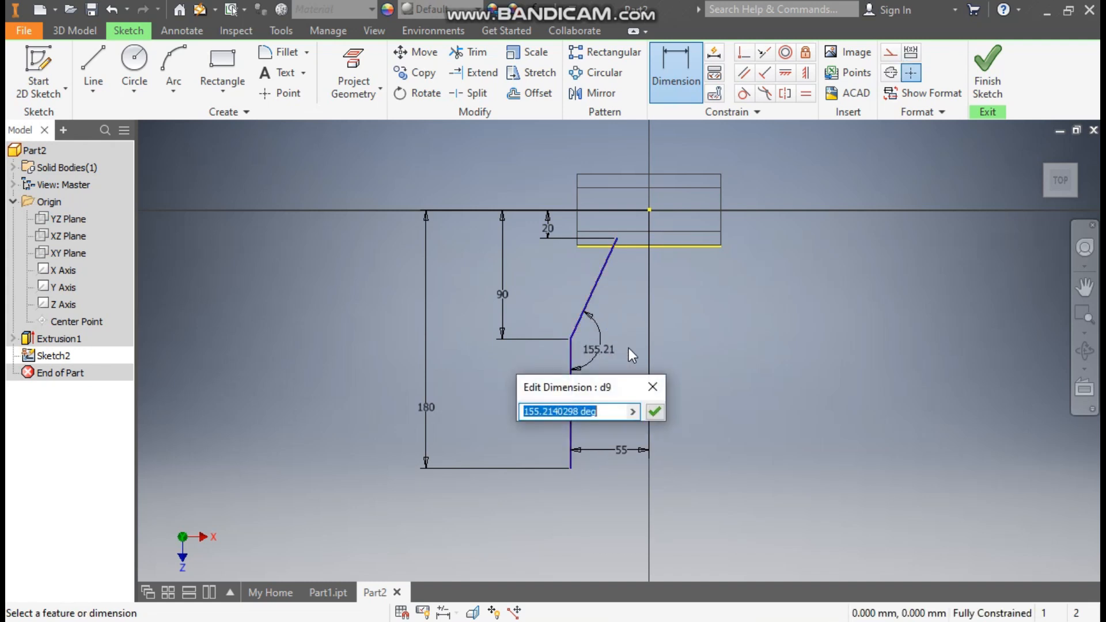
{"action": "type", "text": "170"}
{"action": "key", "text": "Return"}
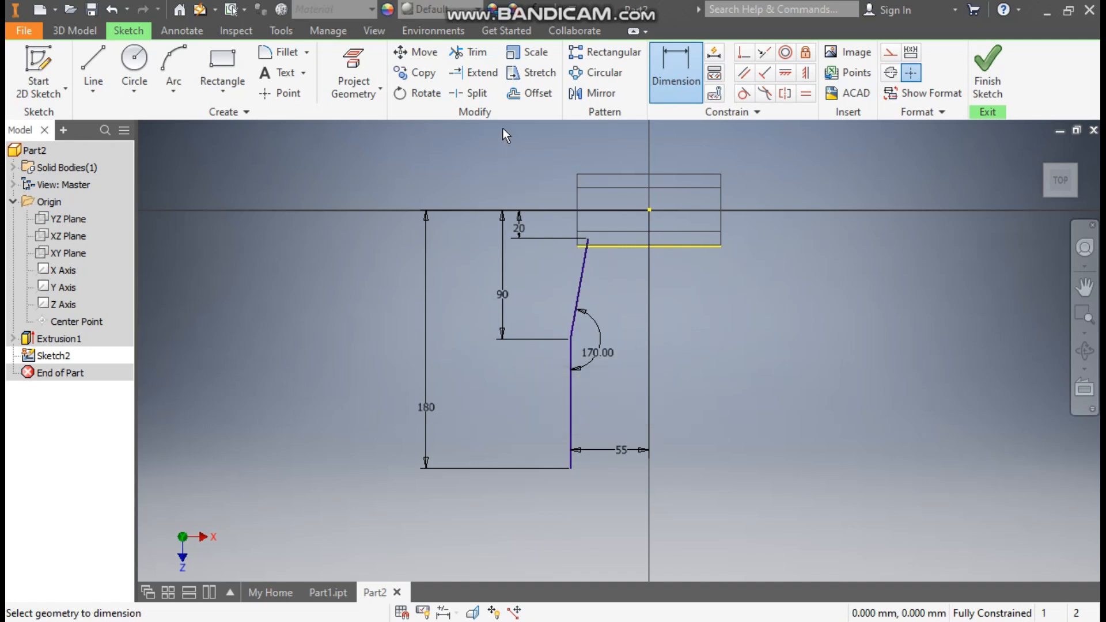
Offset the connected slanted and vertical lines by 4 mm on the side facing the origin
{"action": "left_click", "coordinate": [532, 95]}
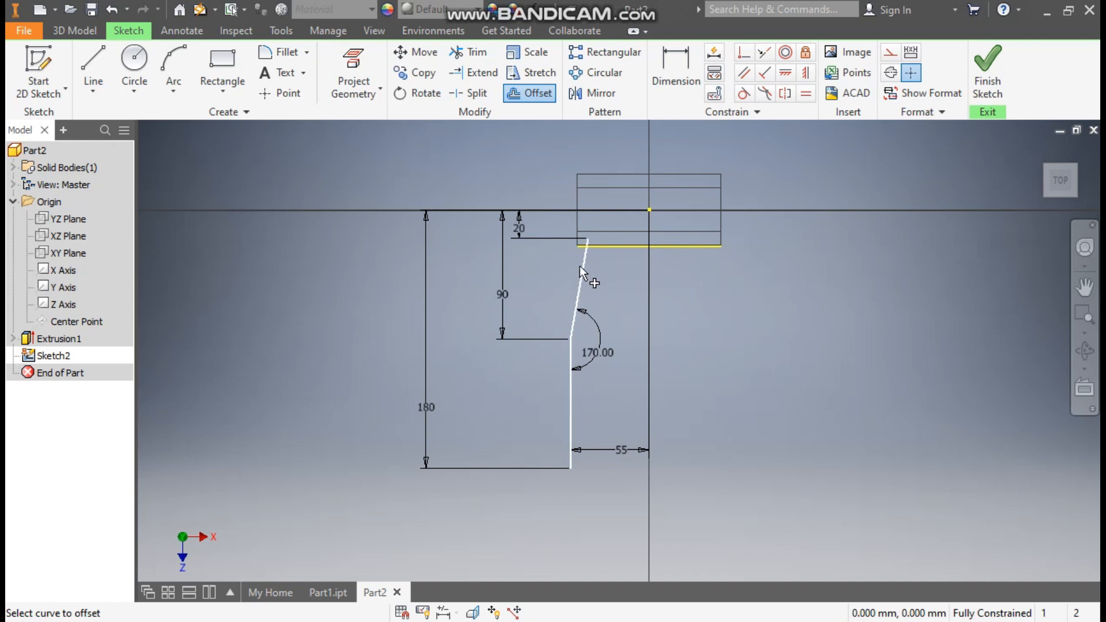
{"action": "left_click", "coordinate": [593, 279]}
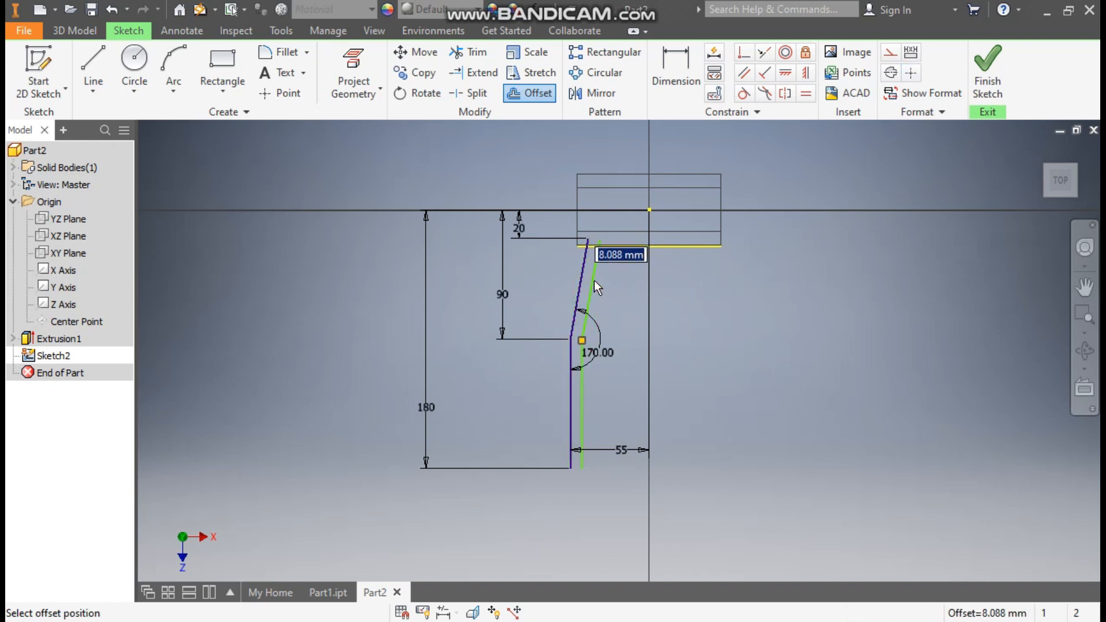
{"action": "type", "text": "3"}
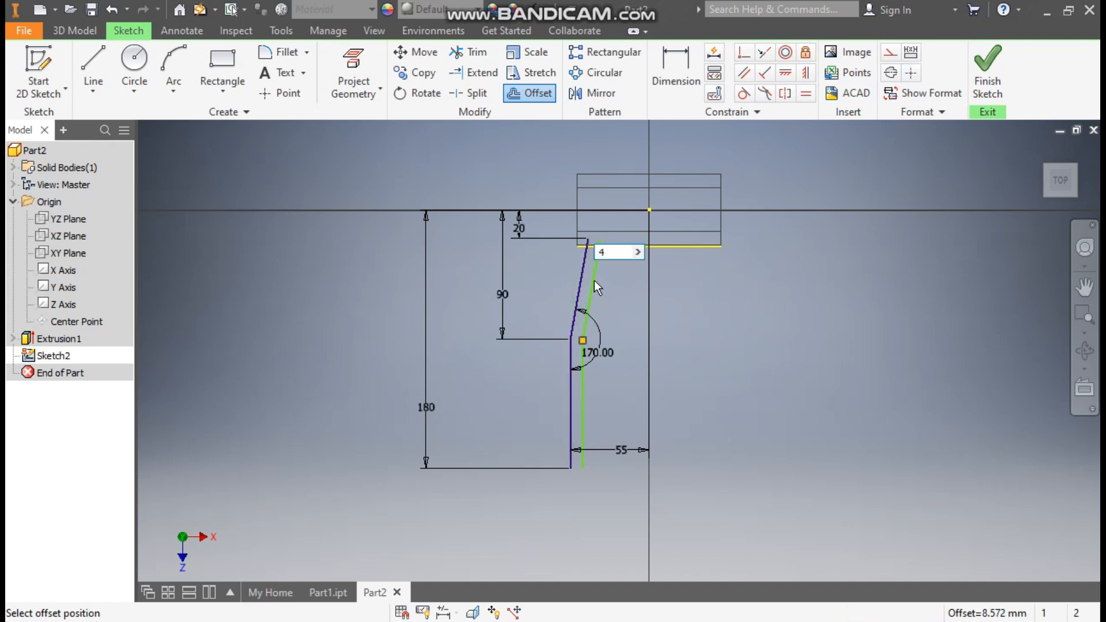
{"action": "key", "text": "Return"}
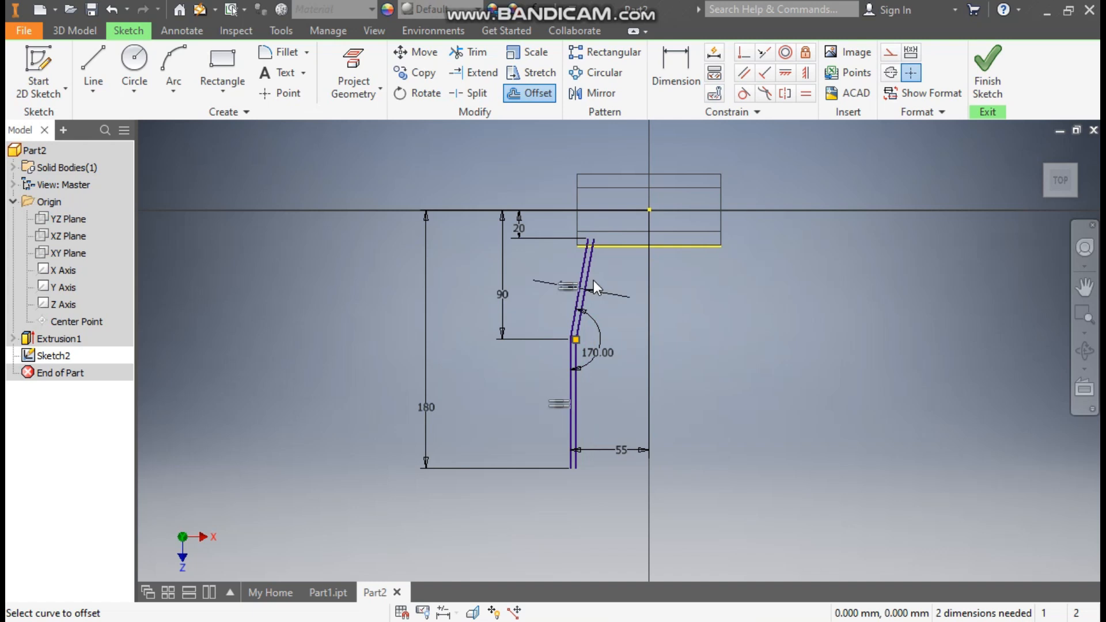
{"action": "key", "text": "Escape"}
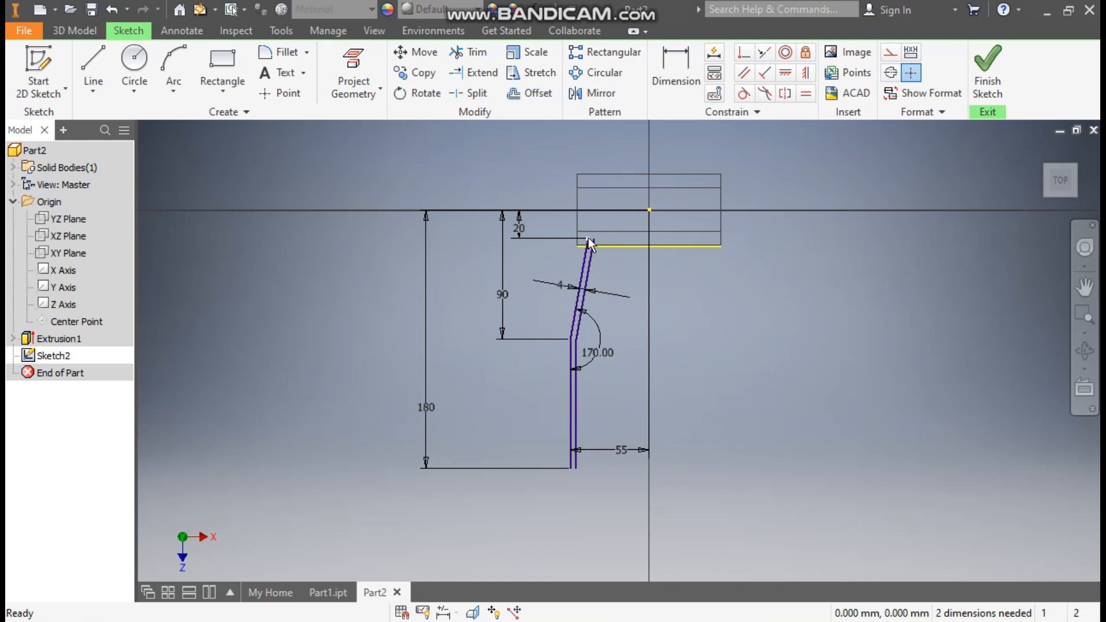
Close the arm profile with short lines across its upper and lower ends, and finish the sketch
{"action": "scroll", "coordinate": [591, 240], "scroll_direction": "up", "scroll_amount": 5}
{"action": "left_click", "coordinate": [93, 75]}
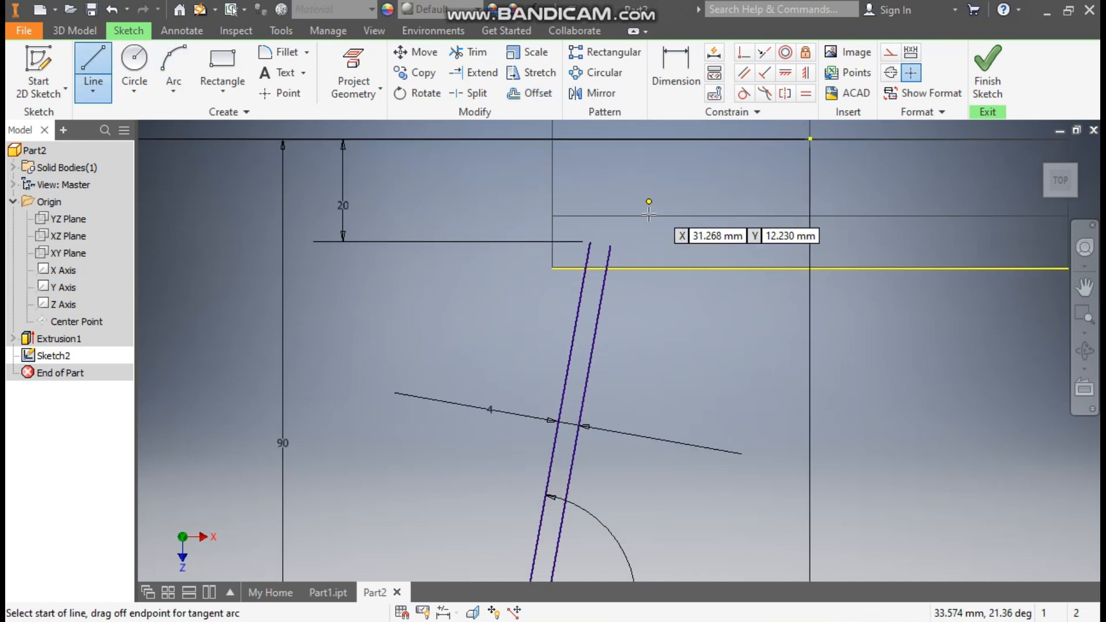
{"action": "scroll", "coordinate": [601, 252], "scroll_direction": "up", "scroll_amount": 2}
{"action": "left_click", "coordinate": [580, 233]}
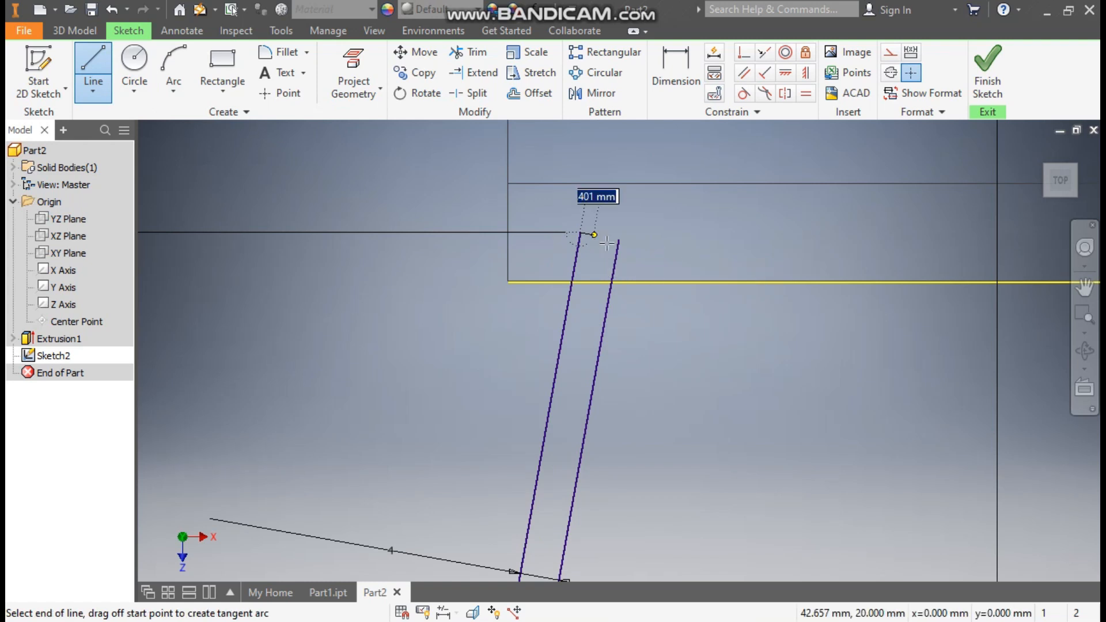
{"action": "left_click", "coordinate": [618, 240]}
{"action": "scroll", "coordinate": [711, 198], "scroll_direction": "down", "scroll_amount": 3}
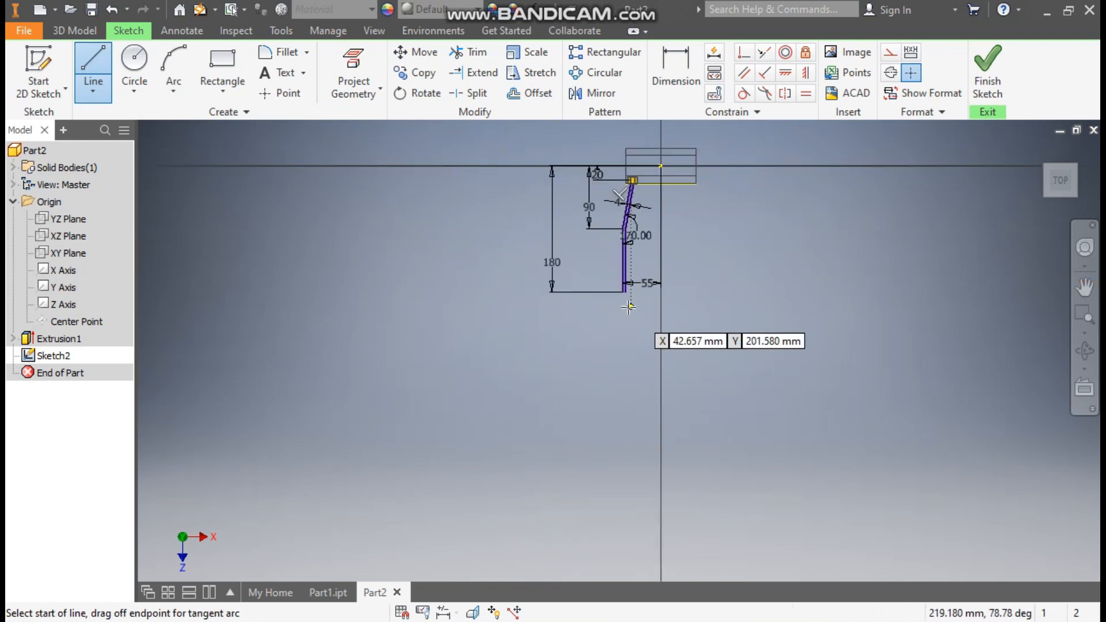
{"action": "scroll", "coordinate": [615, 220], "scroll_direction": "up", "scroll_amount": 3}
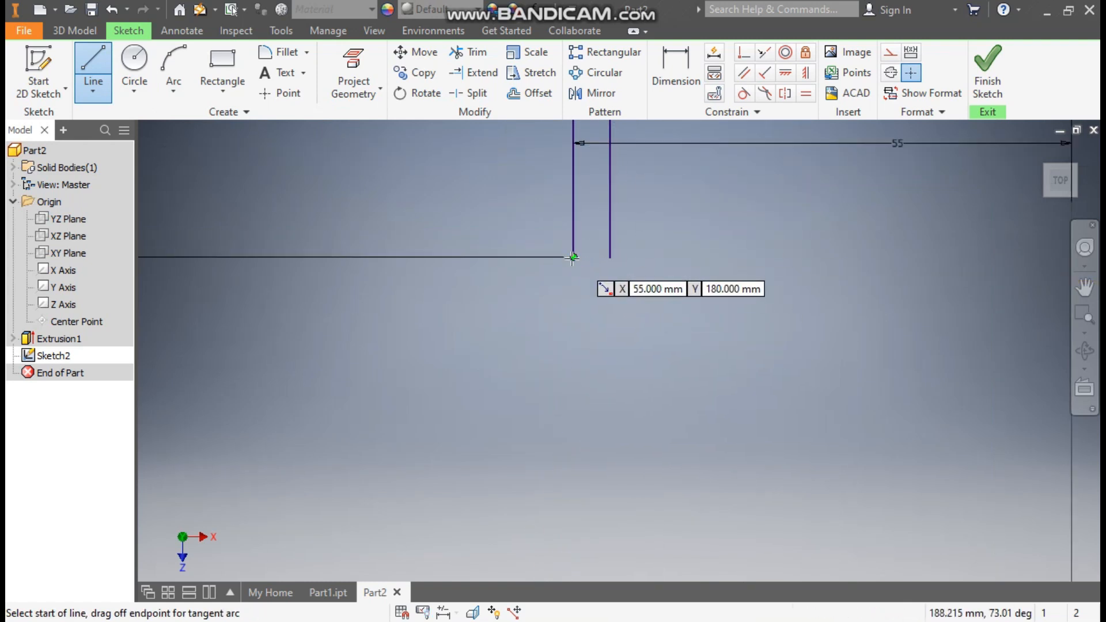
{"action": "left_click", "coordinate": [609, 257]}
{"action": "scroll", "coordinate": [706, 264], "scroll_direction": "down", "scroll_amount": 3}
{"action": "middle_click_drag", "start_coordinate": [736, 271], "coordinate": [638, 376]}
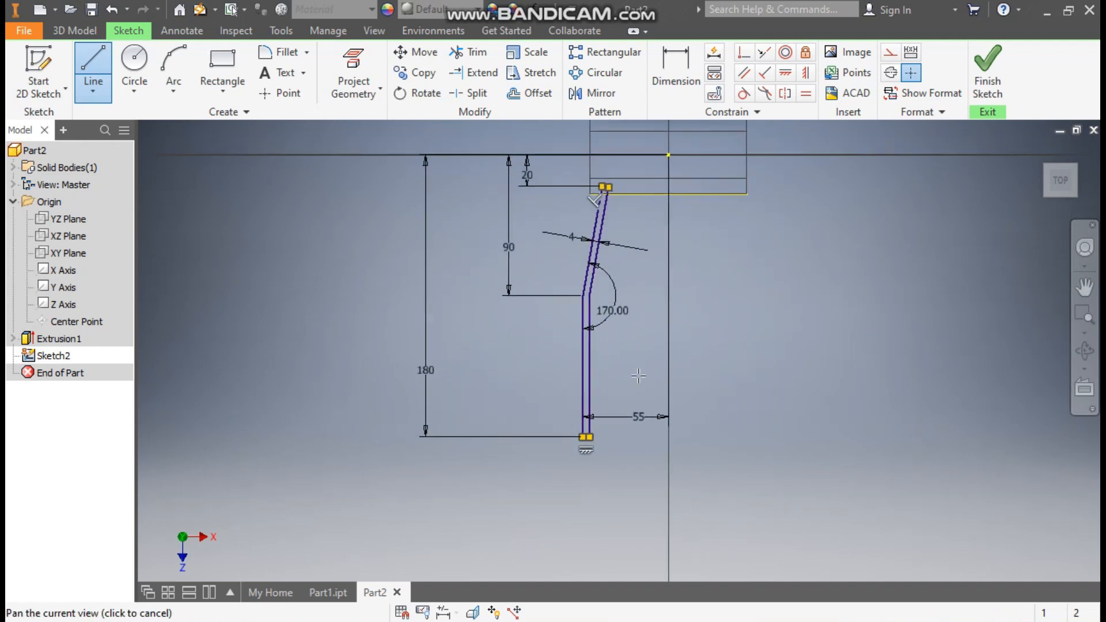
{"action": "left_click", "coordinate": [987, 70]}
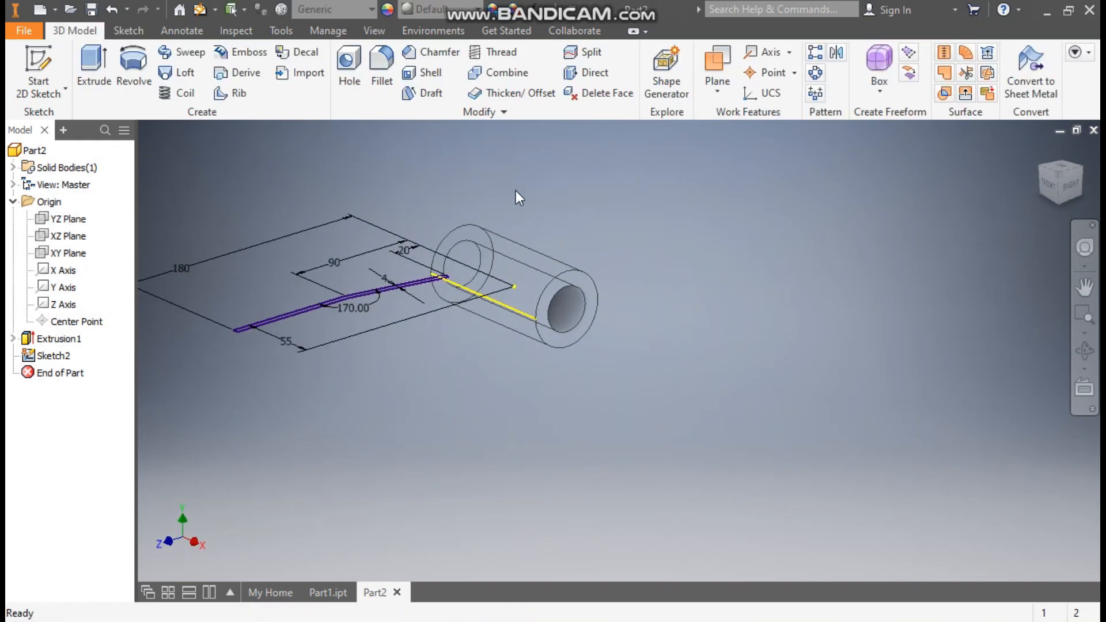
Extrude the arm profile 25 mm symmetrically about the sketch plane, joined to the cylinder
{"action": "left_click", "coordinate": [101, 72]}
{"action": "middle_click_drag", "start_coordinate": [561, 193], "coordinate": [803, 205]}
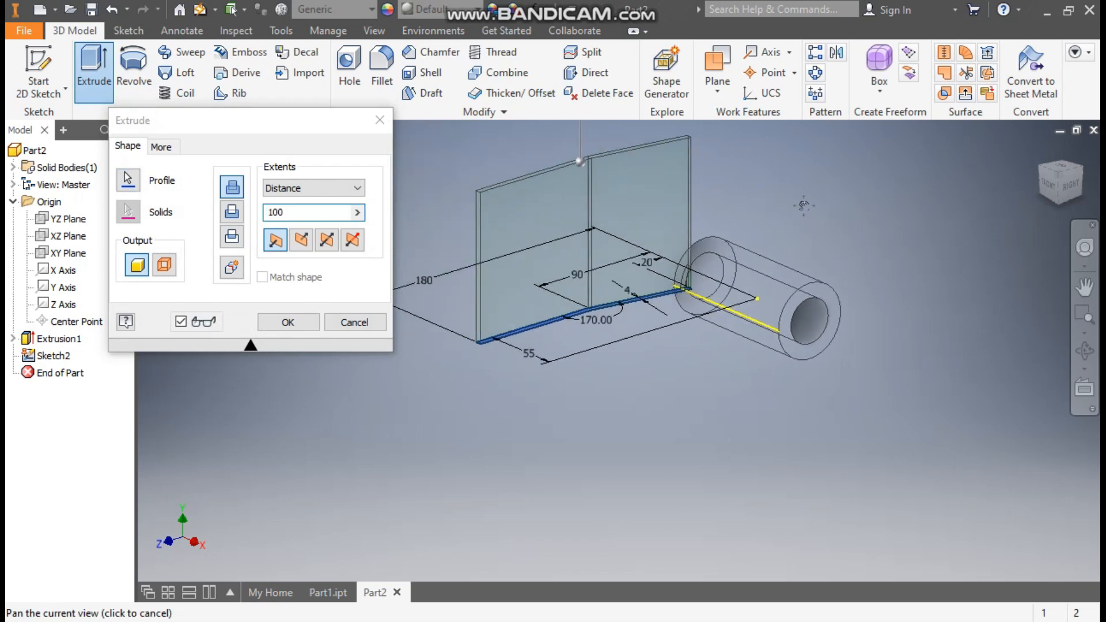
{"action": "left_click", "coordinate": [327, 240]}
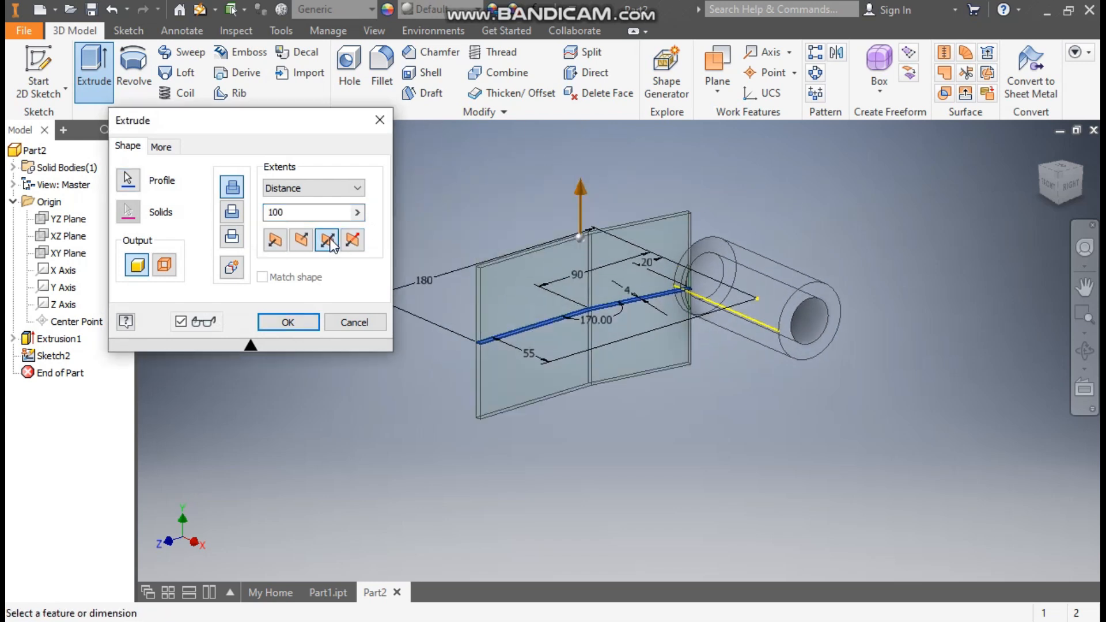
{"action": "left_click_drag", "start_coordinate": [294, 214], "coordinate": [265, 213]}
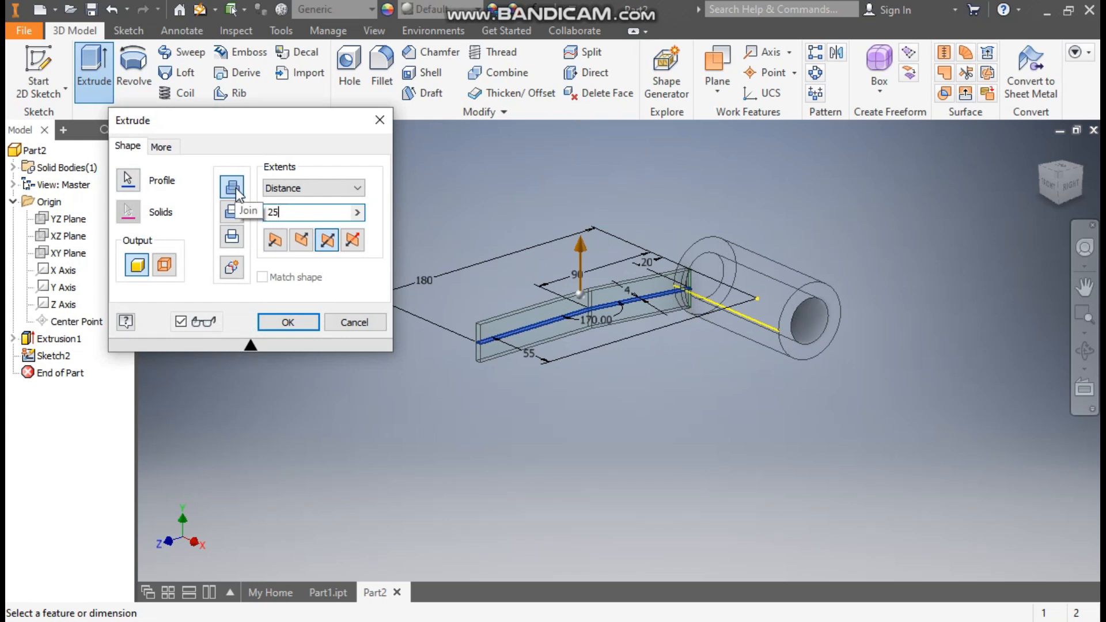
{"action": "left_click", "coordinate": [291, 320]}
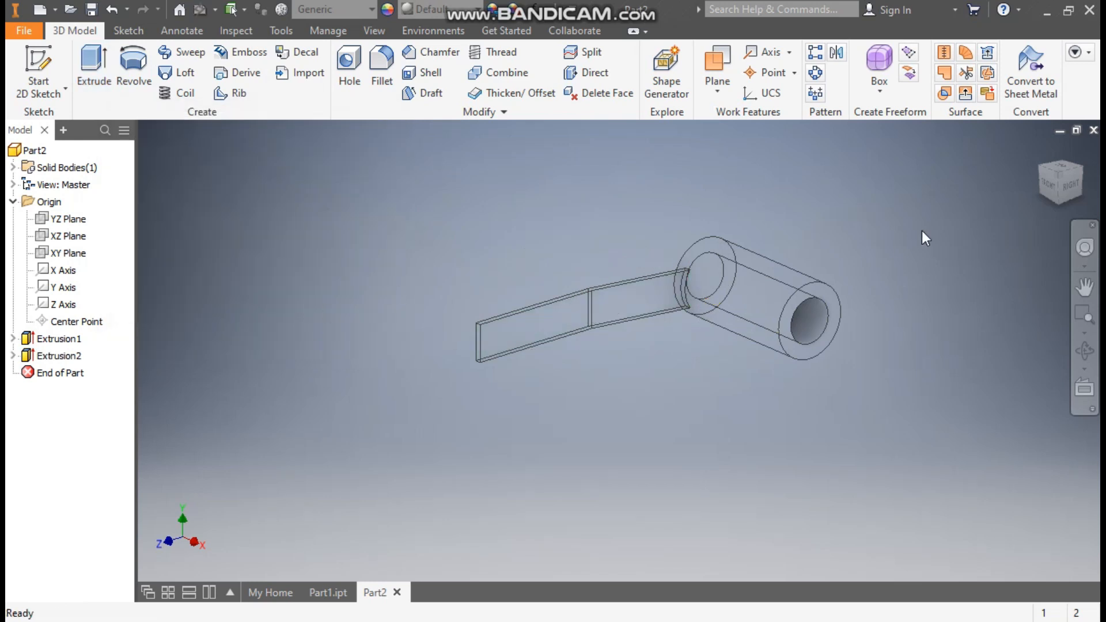
Mirror the extruded arm about the YZ Plane to create the opposite arm
{"action": "left_click", "coordinate": [1040, 150]}
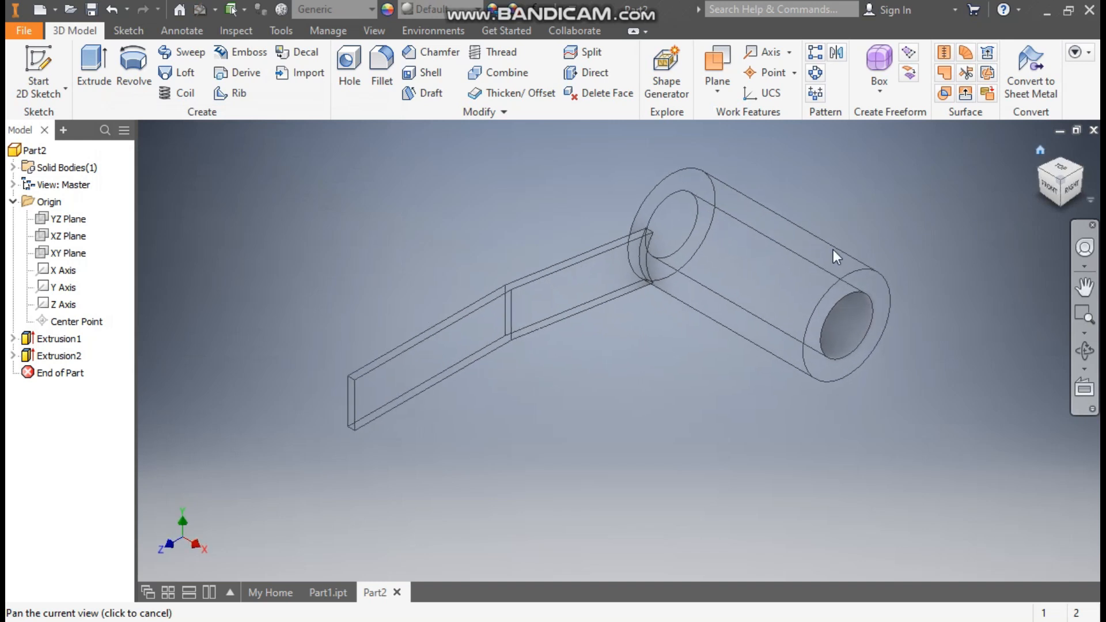
{"action": "scroll", "coordinate": [595, 247], "scroll_direction": "up", "scroll_amount": 1}
{"action": "middle_click_drag", "start_coordinate": [595, 247], "coordinate": [627, 247]}
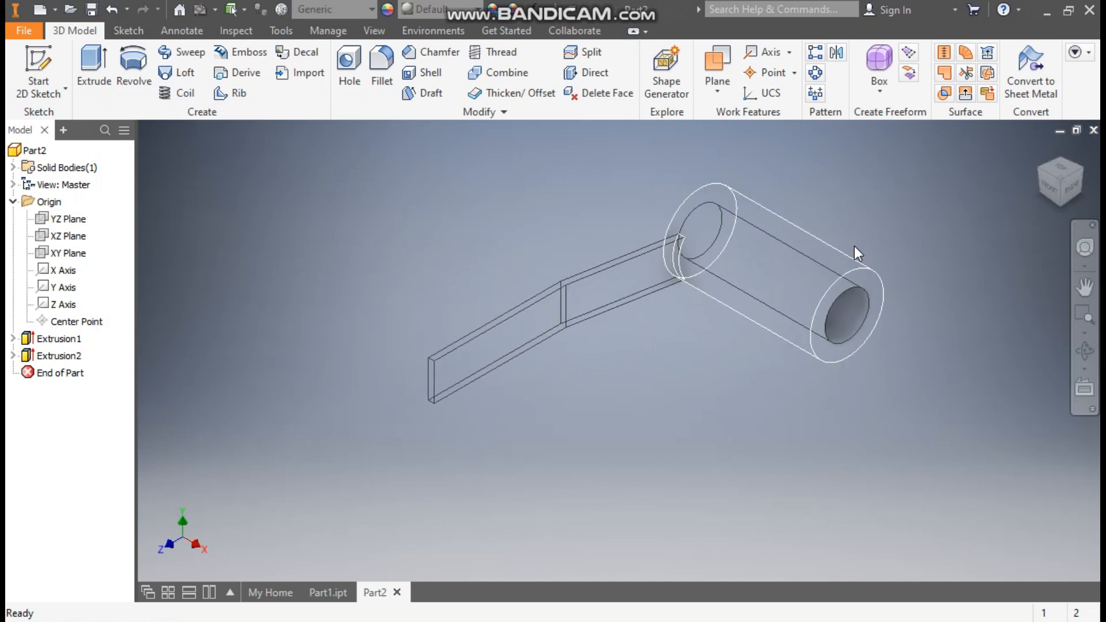
{"action": "left_click", "coordinate": [837, 53]}
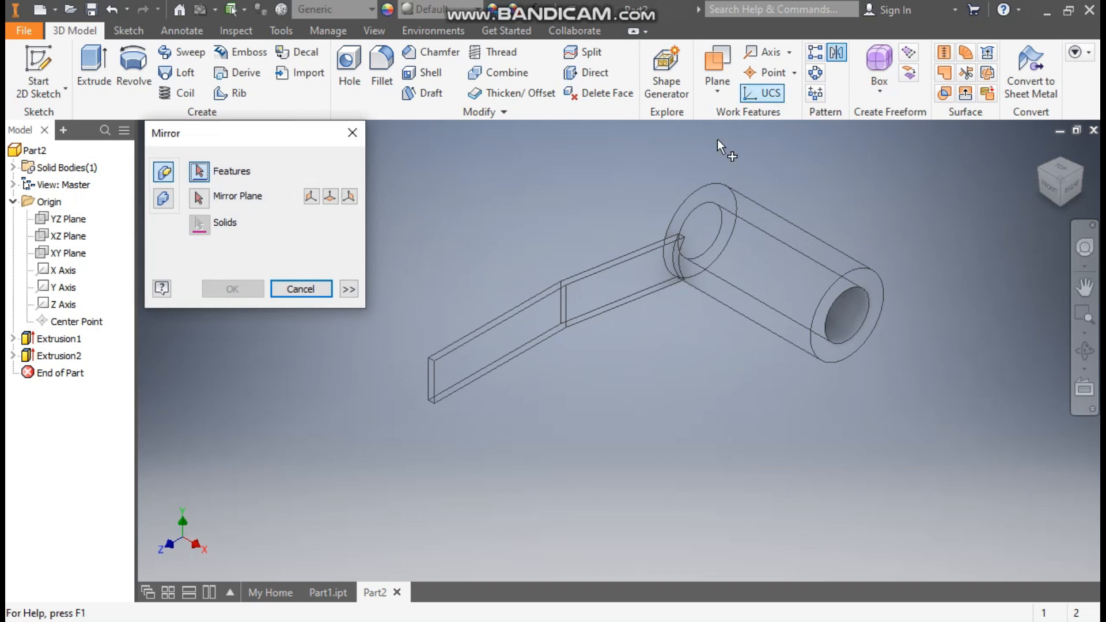
{"action": "left_click", "coordinate": [610, 297]}
{"action": "left_click", "coordinate": [198, 197]}
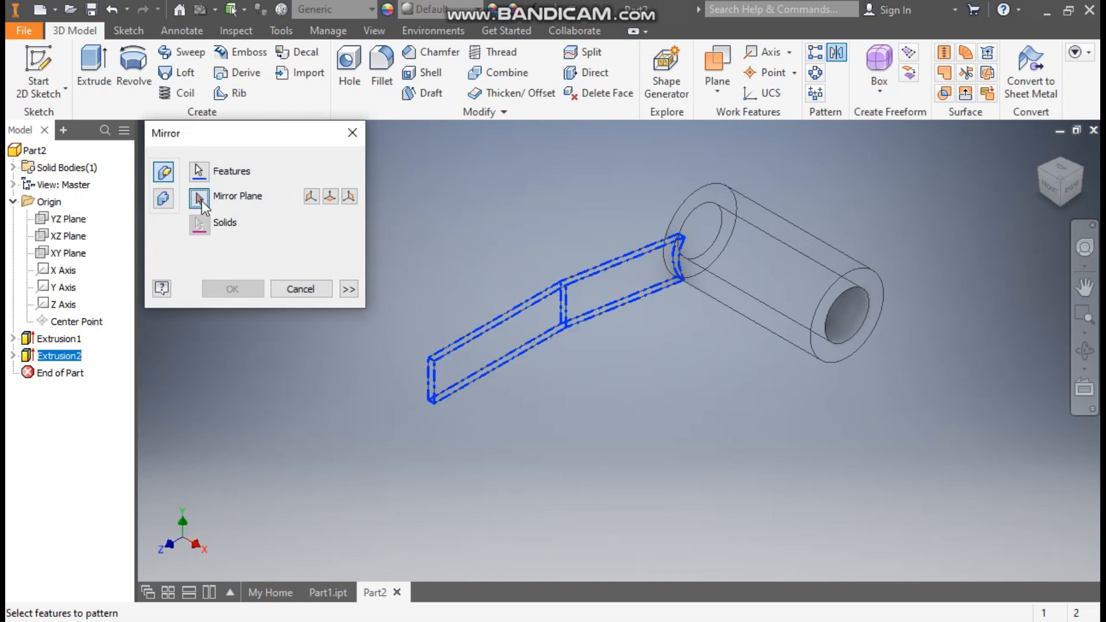
{"action": "left_click", "coordinate": [68, 219]}
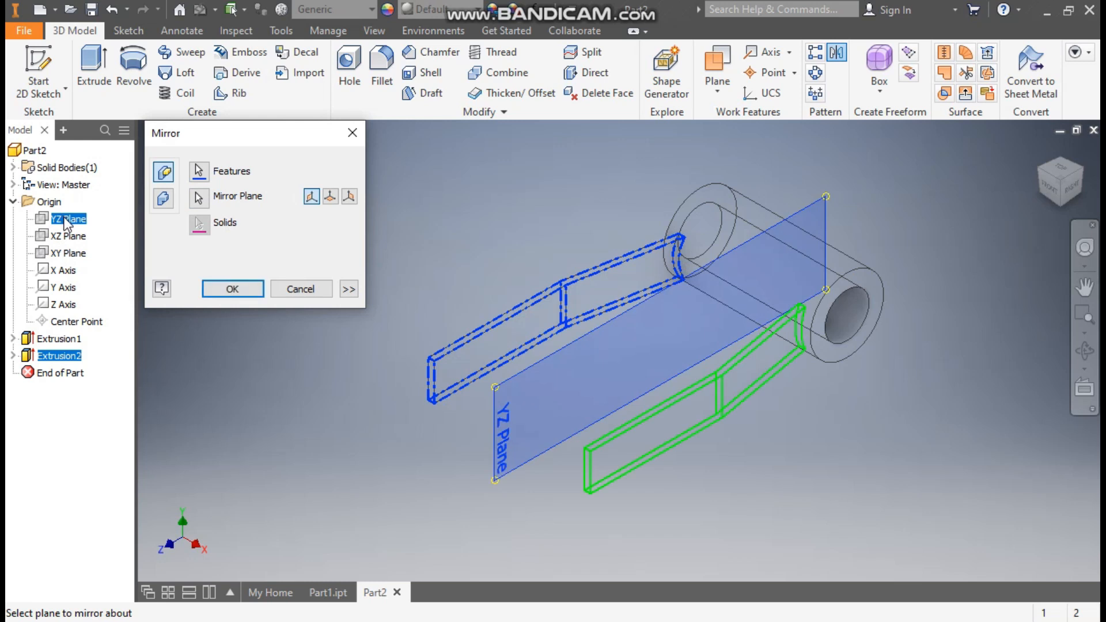
{"action": "left_click", "coordinate": [221, 289]}
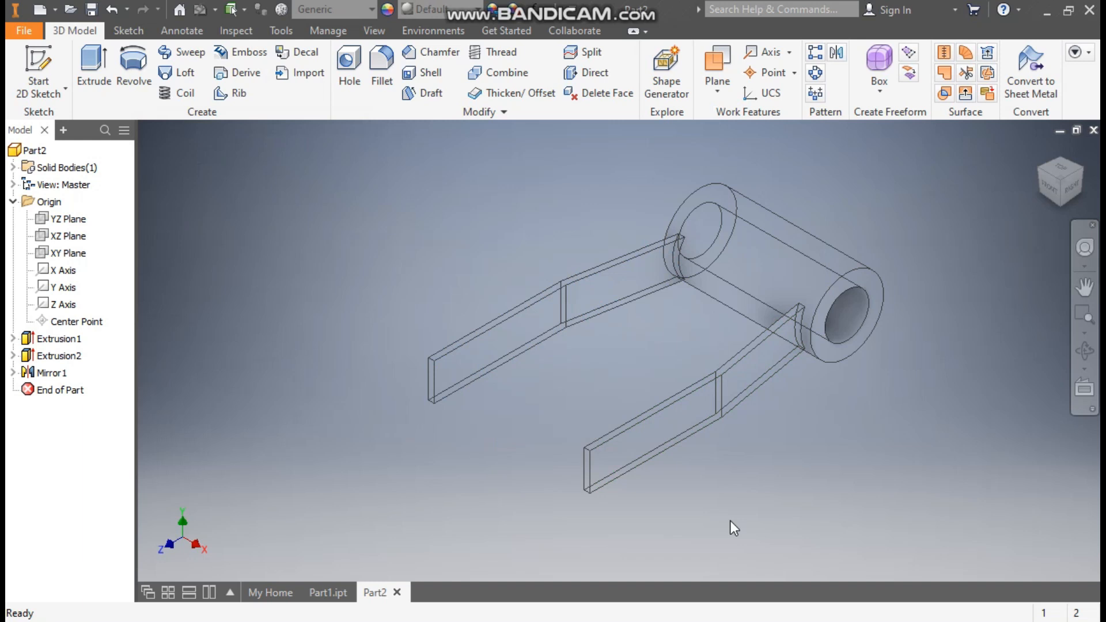
Start a new sketch on the narrow underside face of an arm and orient it with the cylinder above the arms
{"action": "middle_click_drag", "start_coordinate": [731, 520], "coordinate": [718, 191], "text": "shift"}
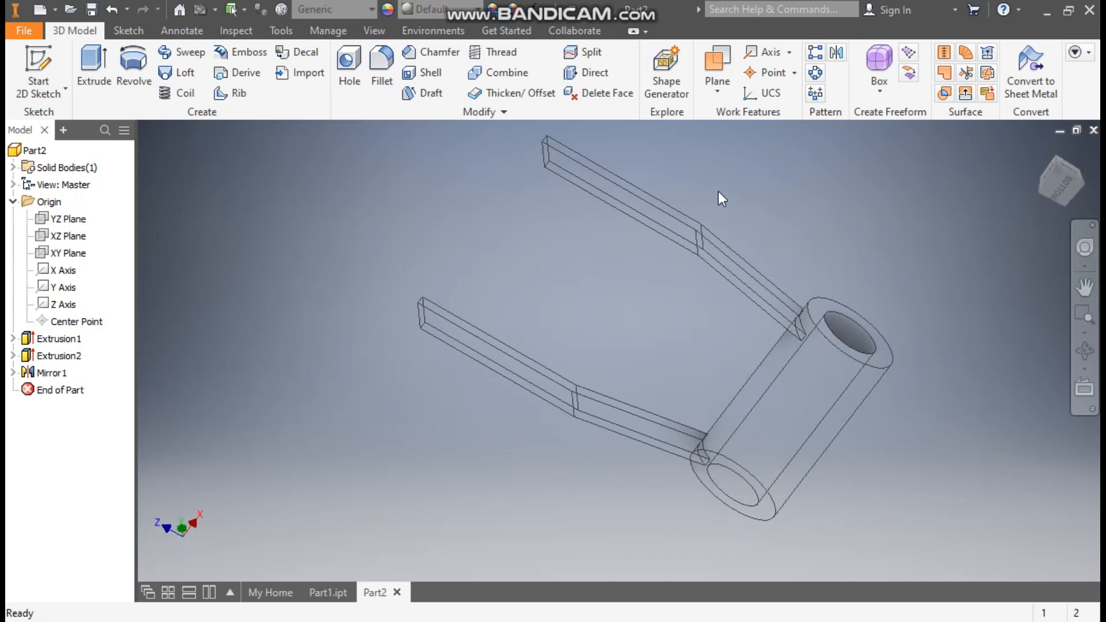
{"action": "scroll", "coordinate": [606, 175], "scroll_direction": "up", "scroll_amount": 3}
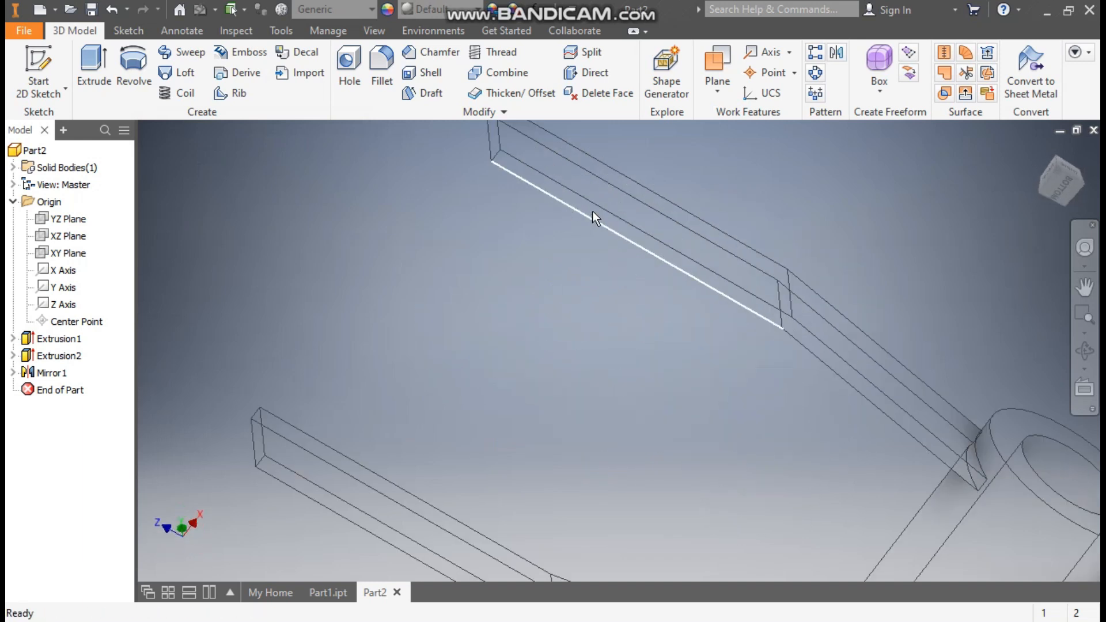
{"action": "left_click", "coordinate": [593, 211]}
{"action": "left_click", "coordinate": [715, 199]}
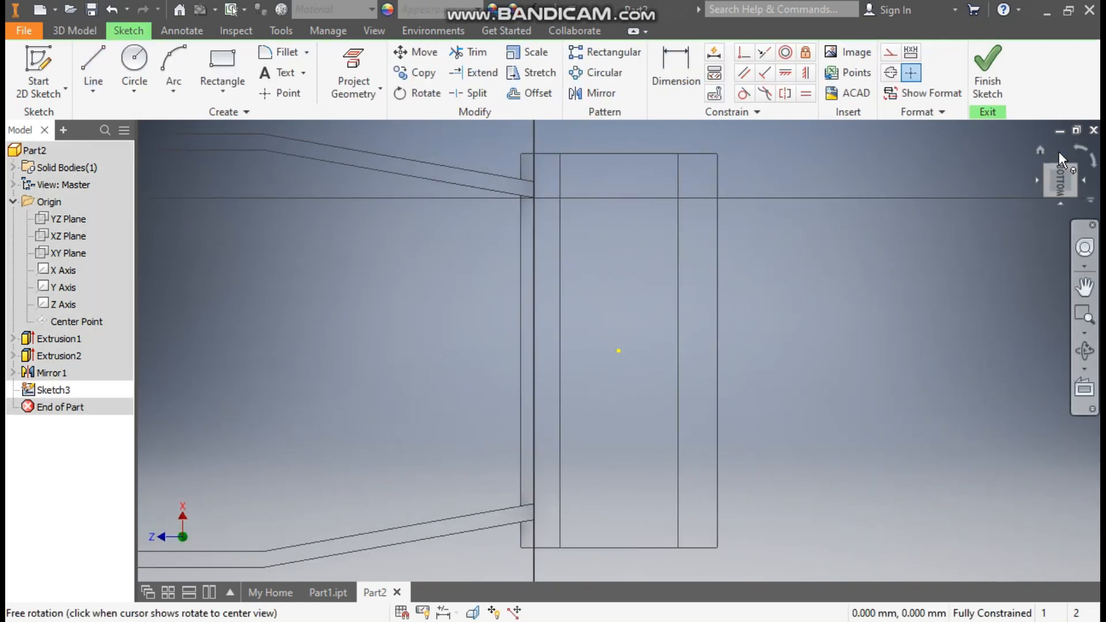
{"action": "left_click", "coordinate": [1080, 148]}
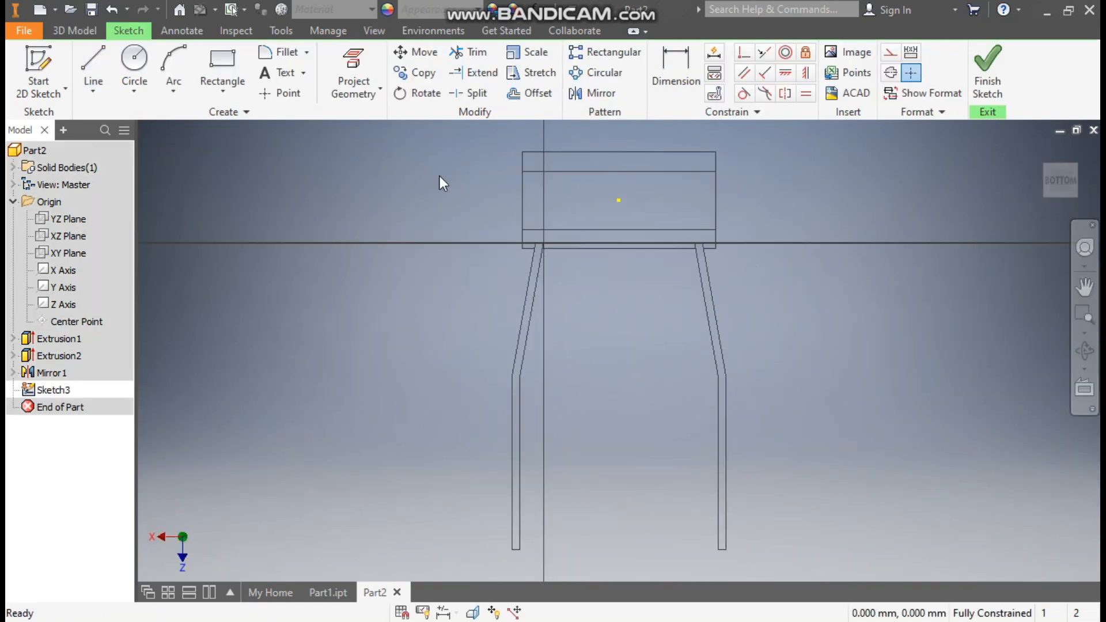
Sketch a closed four-line trapezoid between the arms' inner edges, from their cylinder ends to the bends, and finish the sketch
{"action": "left_click", "coordinate": [89, 59]}
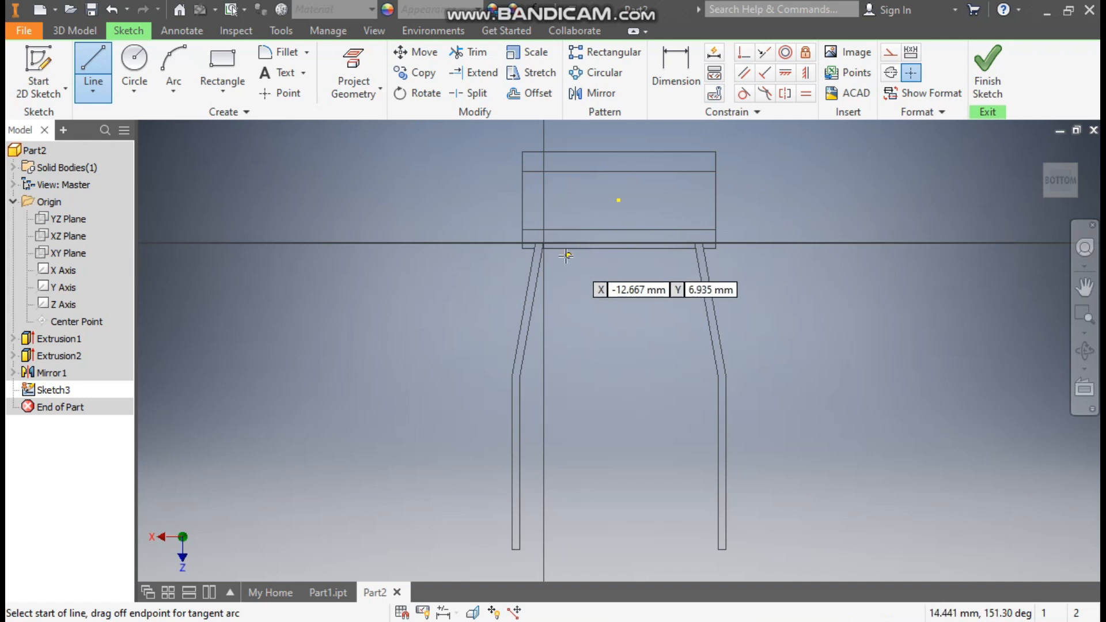
{"action": "scroll", "coordinate": [567, 254], "scroll_direction": "up", "scroll_amount": 5}
{"action": "left_click", "coordinate": [487, 209]}
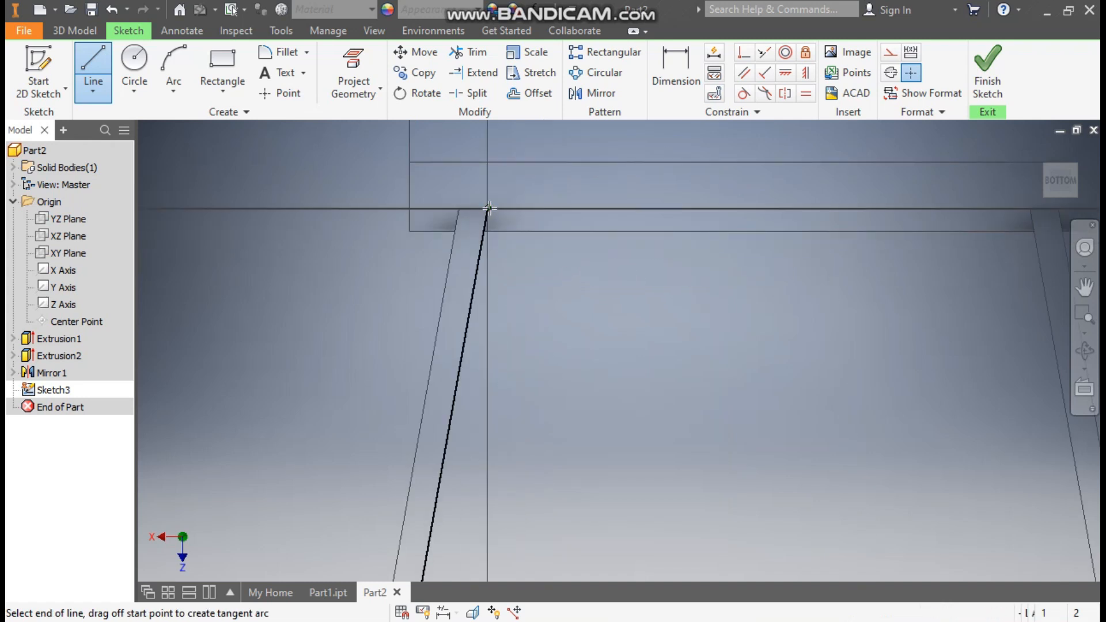
{"action": "scroll", "coordinate": [557, 315], "scroll_direction": "down", "scroll_amount": 3}
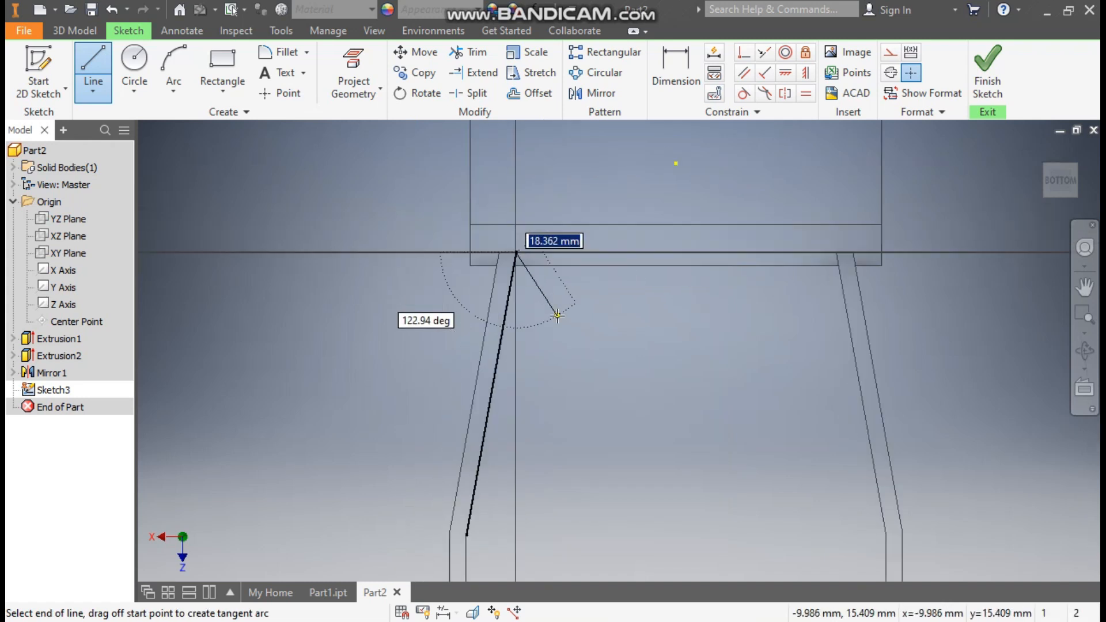
{"action": "left_click", "coordinate": [837, 252]}
{"action": "left_click", "coordinate": [886, 535]}
{"action": "middle_click_drag", "start_coordinate": [813, 480], "coordinate": [817, 464]}
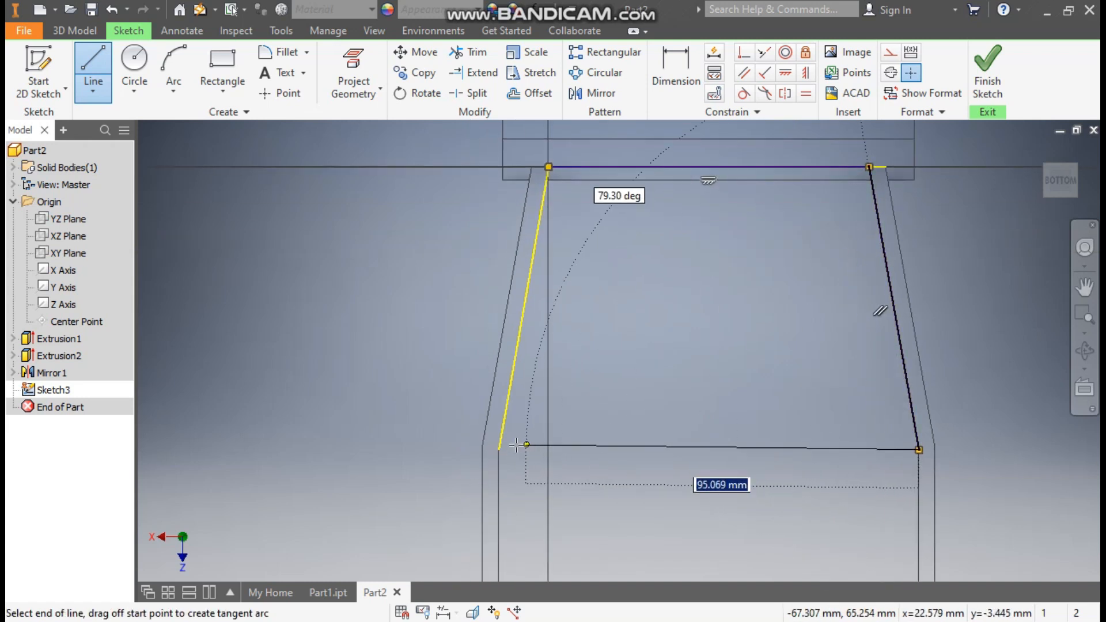
{"action": "left_click", "coordinate": [499, 450]}
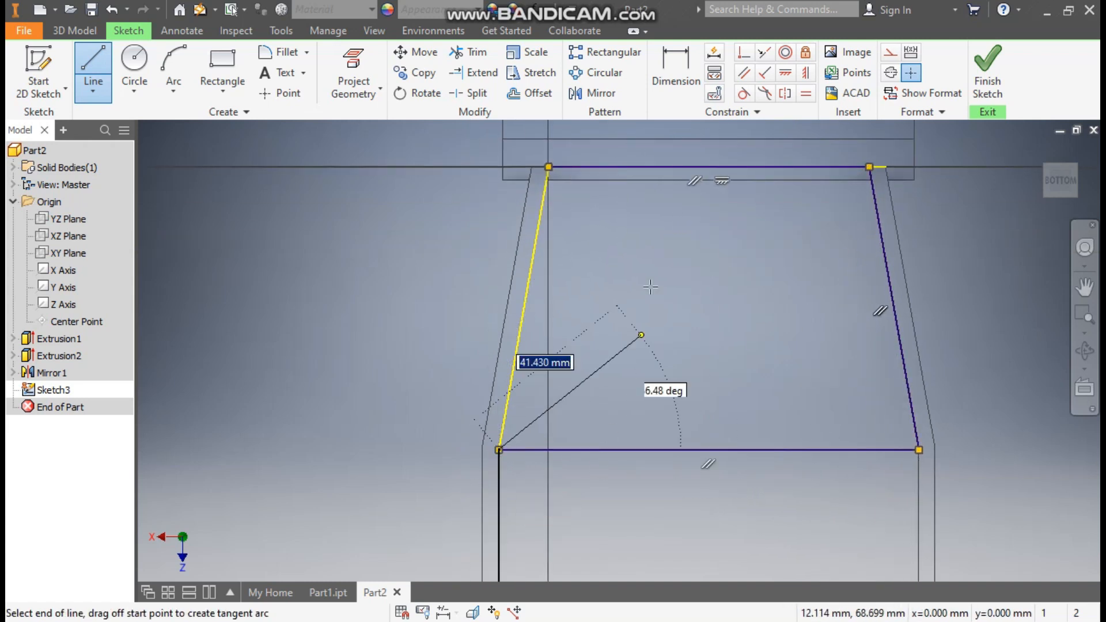
{"action": "left_click", "coordinate": [549, 168]}
{"action": "left_click", "coordinate": [804, 350]}
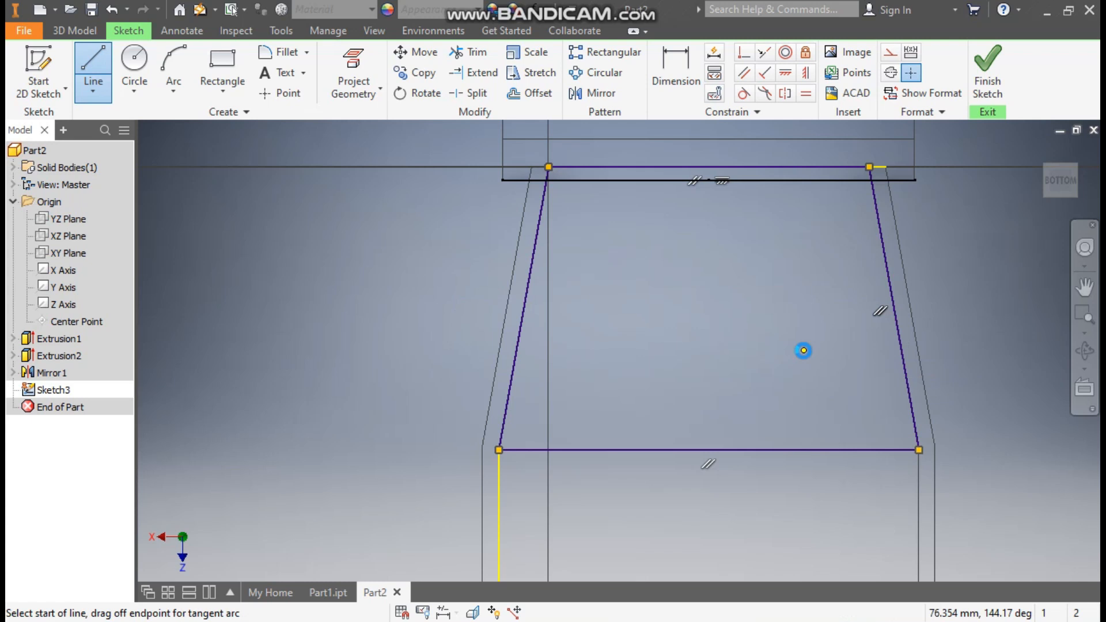
{"action": "key", "text": "Escape"}
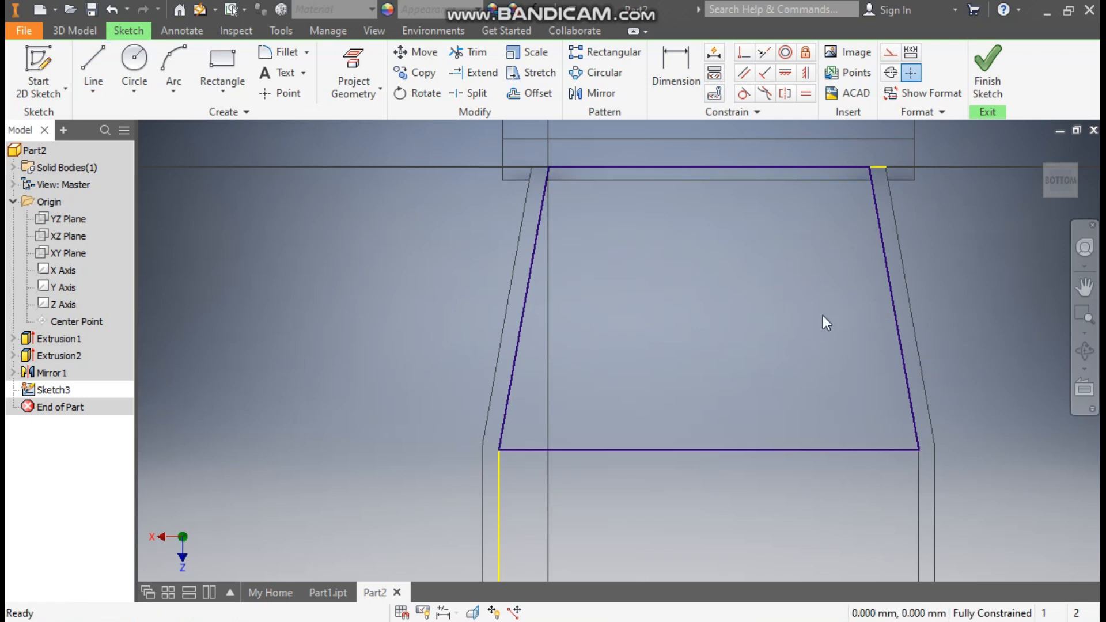
{"action": "left_click", "coordinate": [976, 80]}
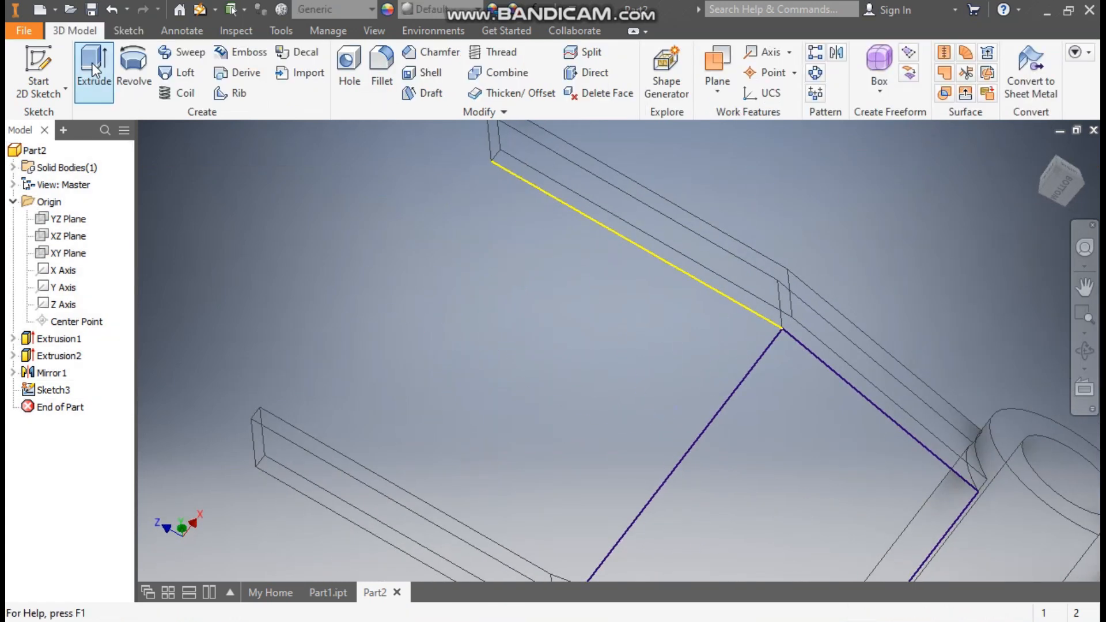
Extrude the trapezoid profile 4 mm upward between the arms, joined to the existing body
{"action": "left_click", "coordinate": [92, 64]}
{"action": "scroll", "coordinate": [749, 322], "scroll_direction": "down", "scroll_amount": 5}
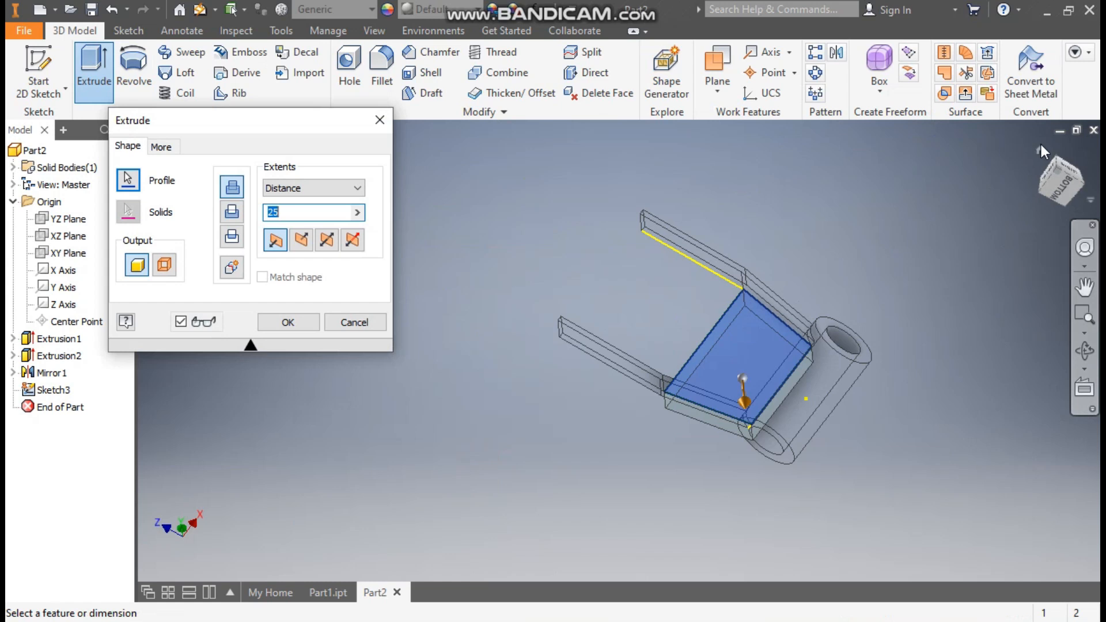
{"action": "left_click", "coordinate": [1039, 151]}
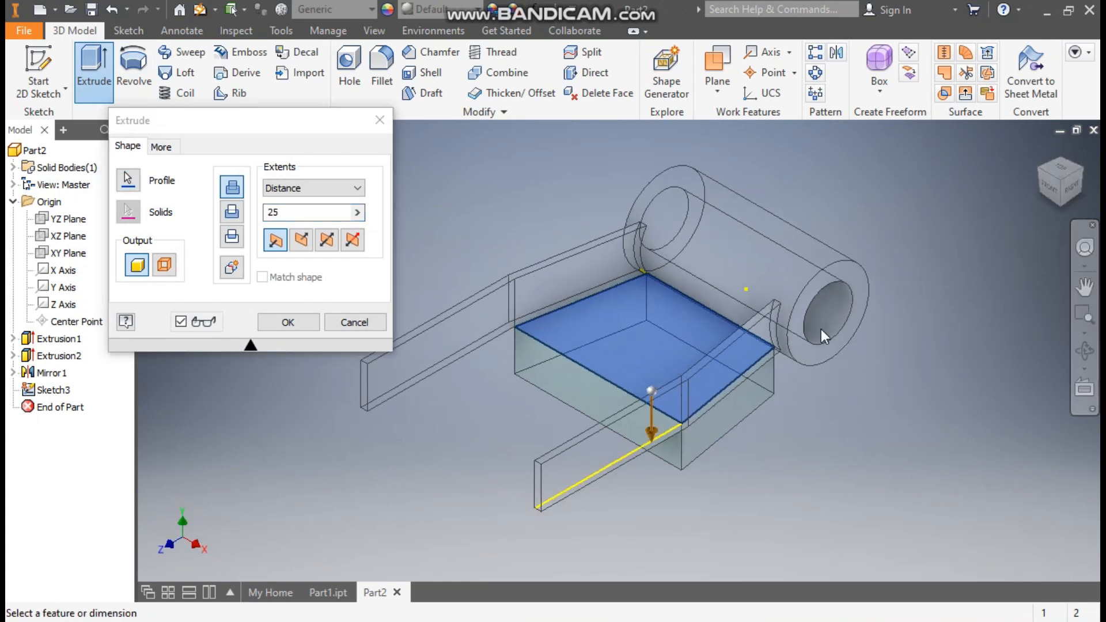
{"action": "left_click_drag", "start_coordinate": [292, 216], "coordinate": [260, 219]}
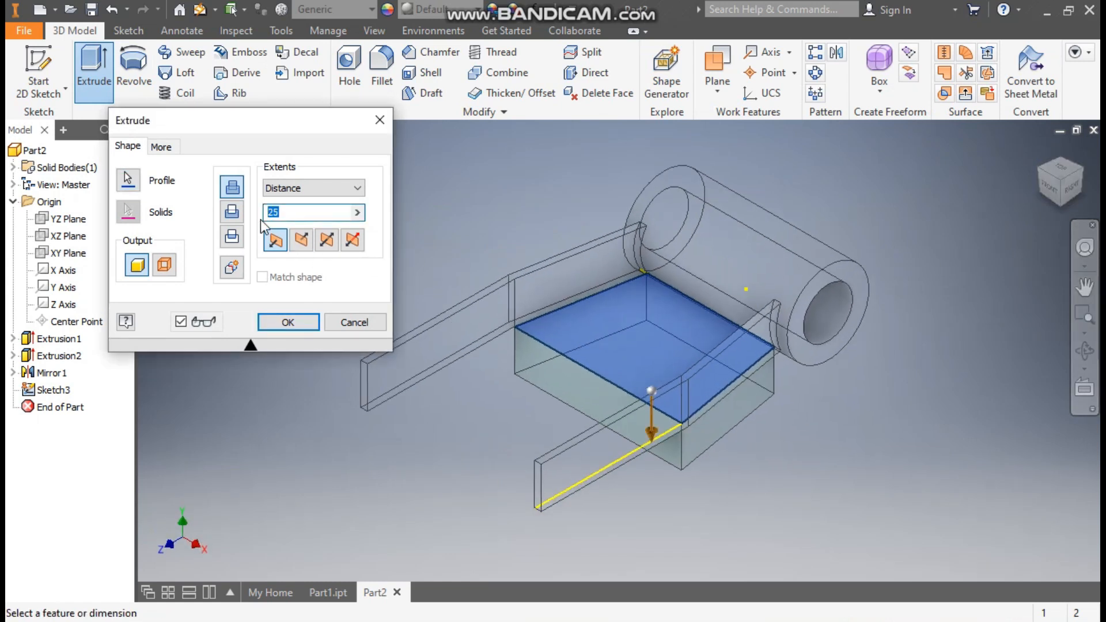
{"action": "type", "text": "4"}
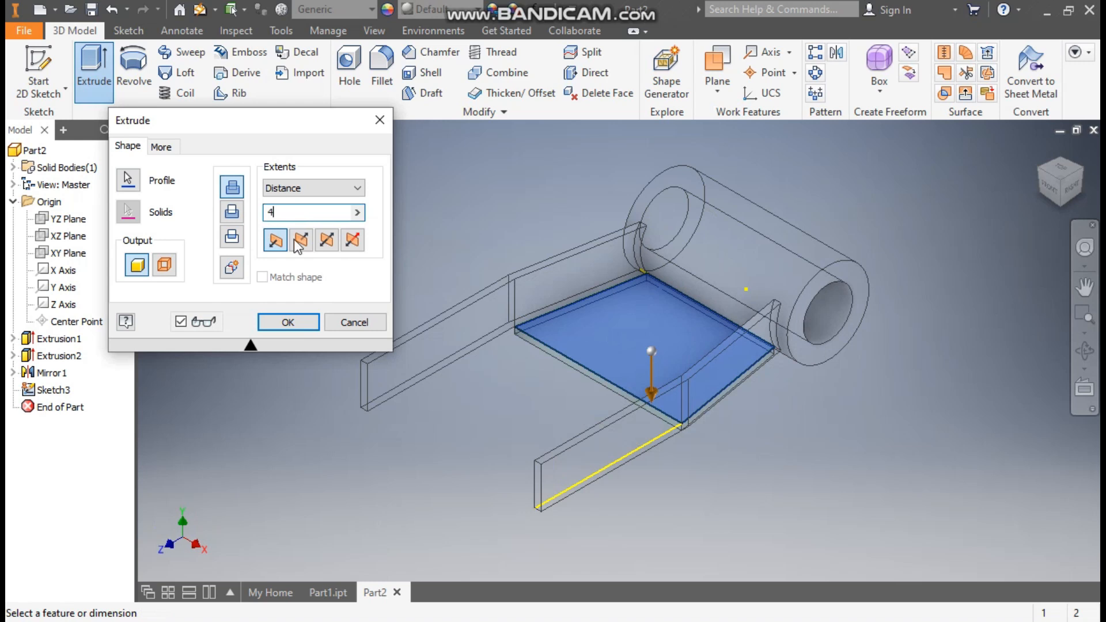
{"action": "scroll", "coordinate": [516, 345], "scroll_direction": "up", "scroll_amount": 5}
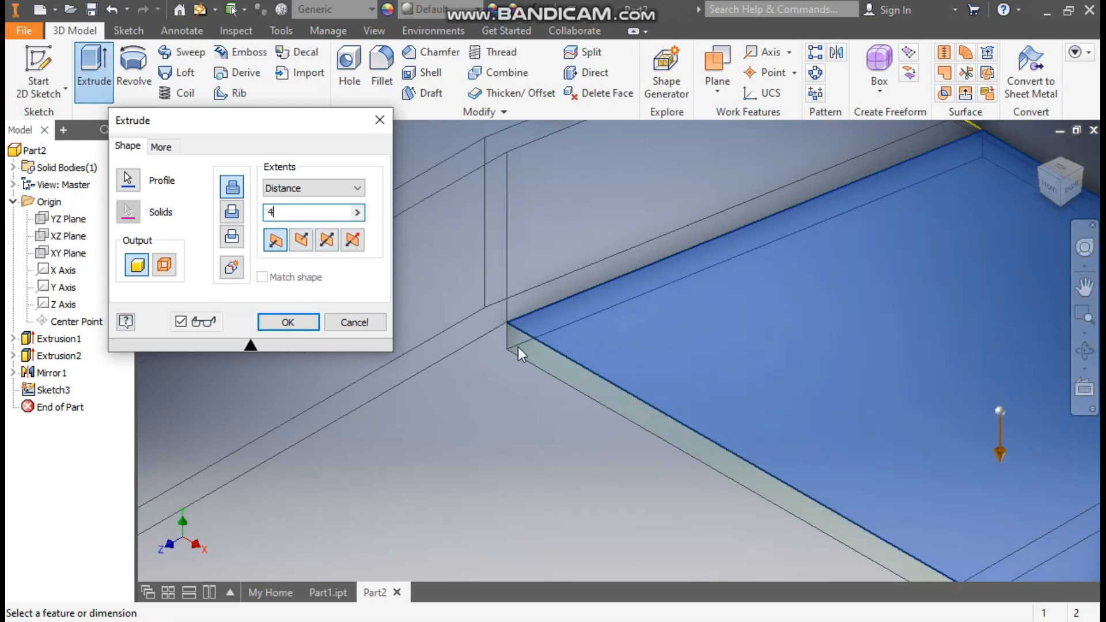
{"action": "left_click", "coordinate": [301, 241]}
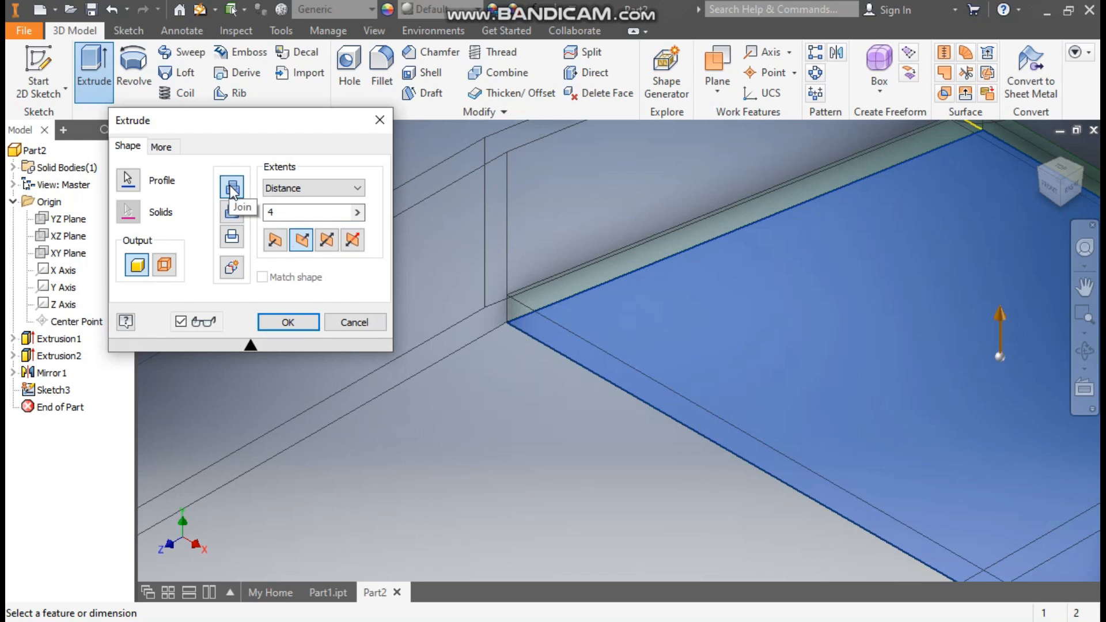
{"action": "left_click", "coordinate": [289, 322]}
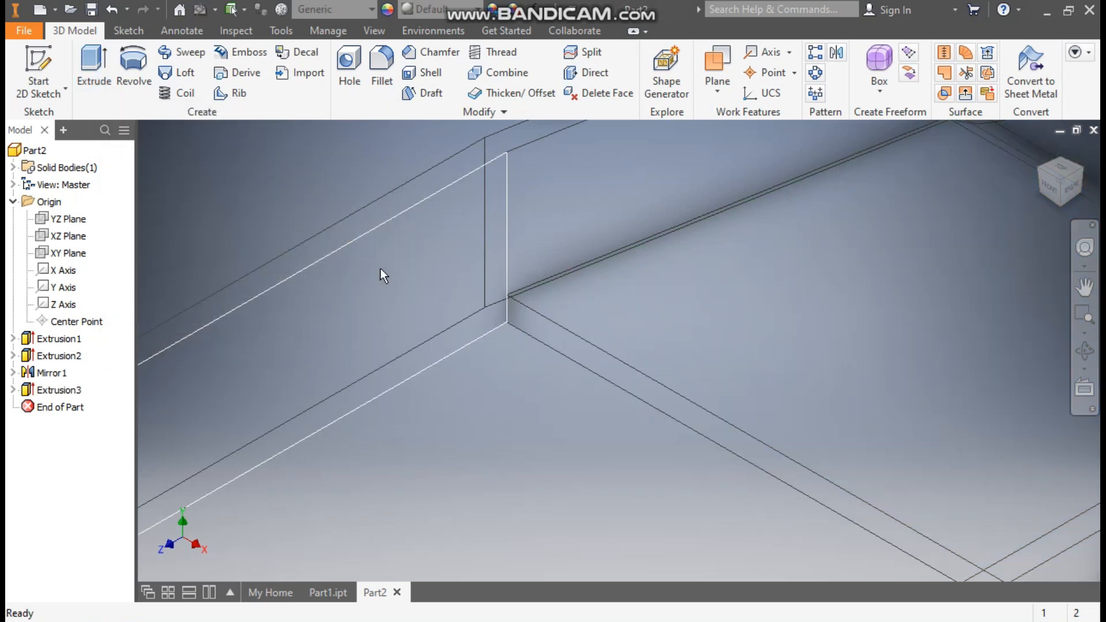
Change the model's visual style from wireframe to Shaded with Edges
{"action": "scroll", "coordinate": [457, 337], "scroll_direction": "down", "scroll_amount": 5}
{"action": "middle_click_drag", "start_coordinate": [600, 353], "coordinate": [575, 382]}
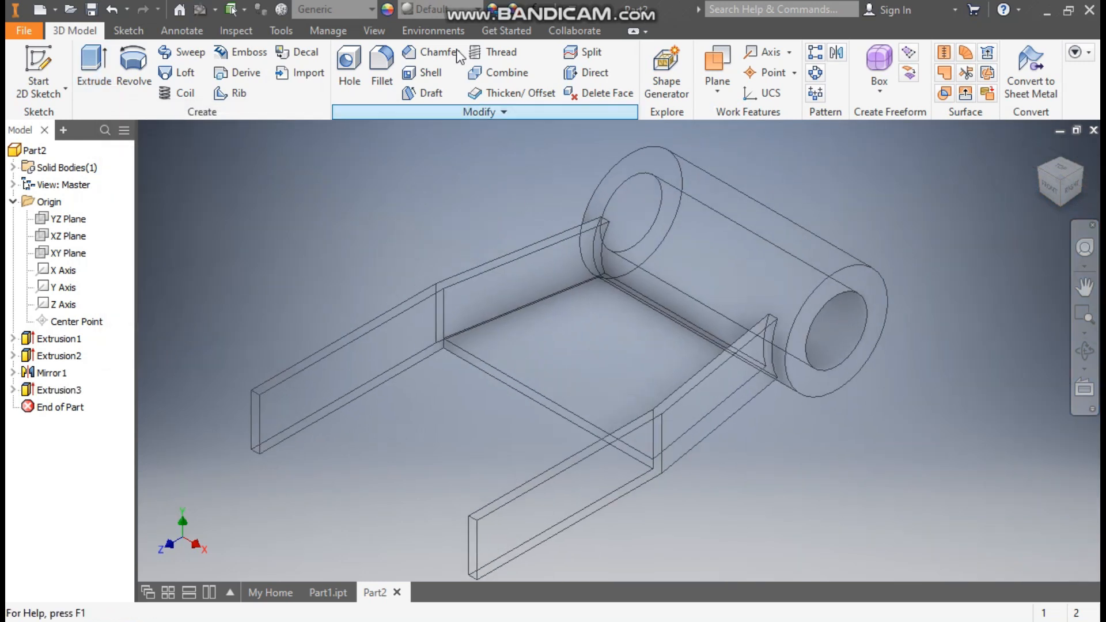
{"action": "left_click", "coordinate": [374, 30]}
{"action": "left_click", "coordinate": [196, 94]}
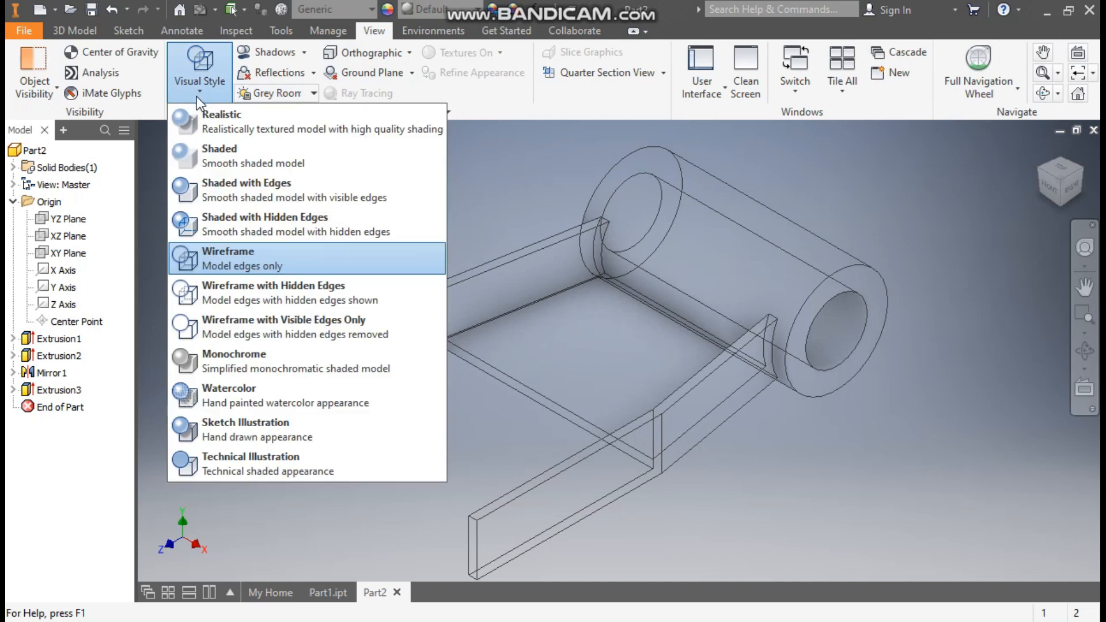
{"action": "left_click", "coordinate": [238, 188]}
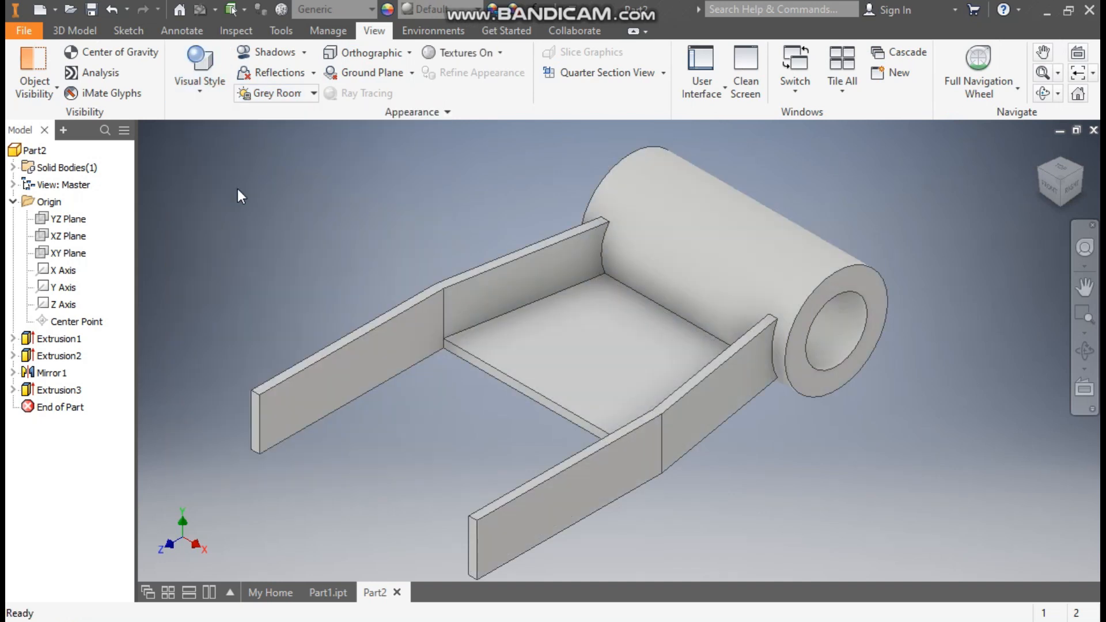
{"action": "middle_click_drag", "start_coordinate": [283, 229], "coordinate": [358, 233]}
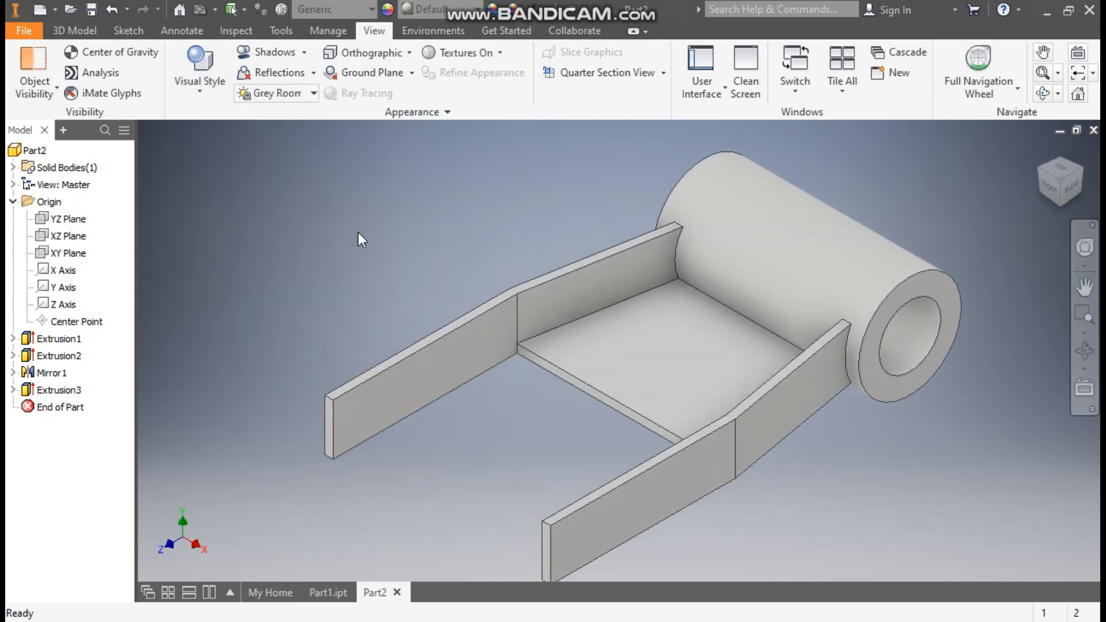
Check the reference part Part1.ipt, then in Part2 apply a full round fillet across the far arm's upper, end and lower faces
{"action": "left_click", "coordinate": [93, 33]}
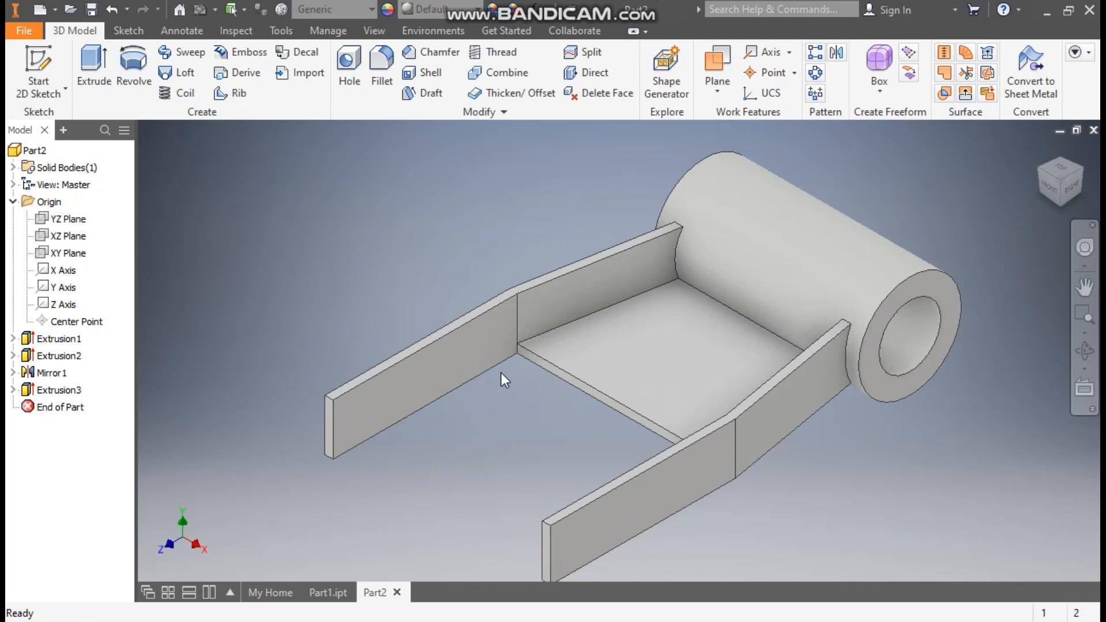
{"action": "left_click", "coordinate": [332, 590]}
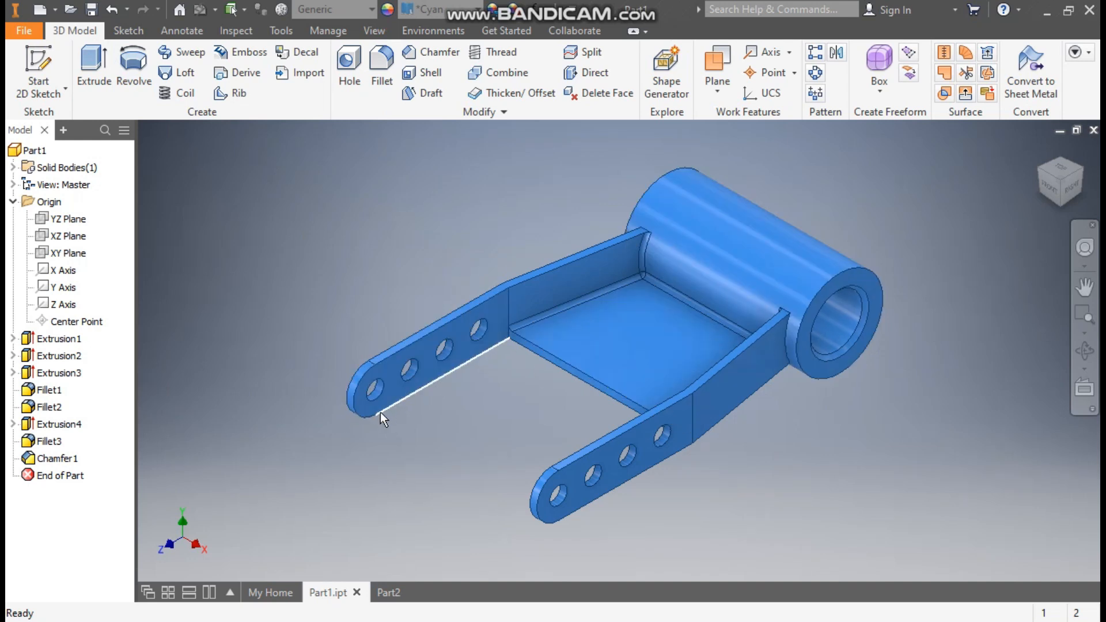
{"action": "left_click", "coordinate": [386, 593]}
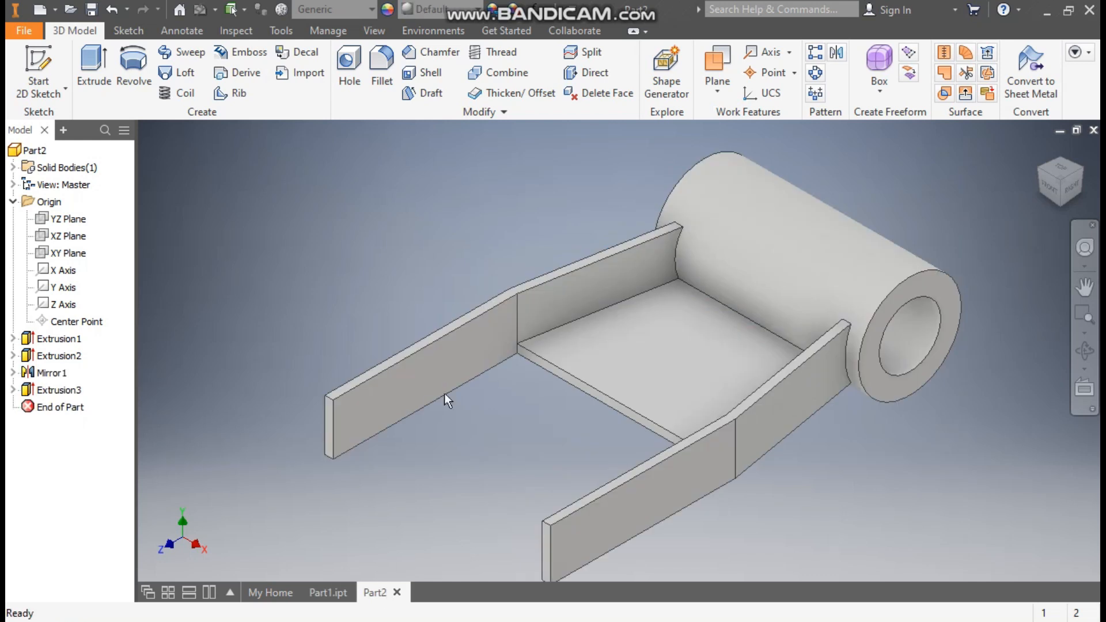
{"action": "left_click", "coordinate": [383, 75]}
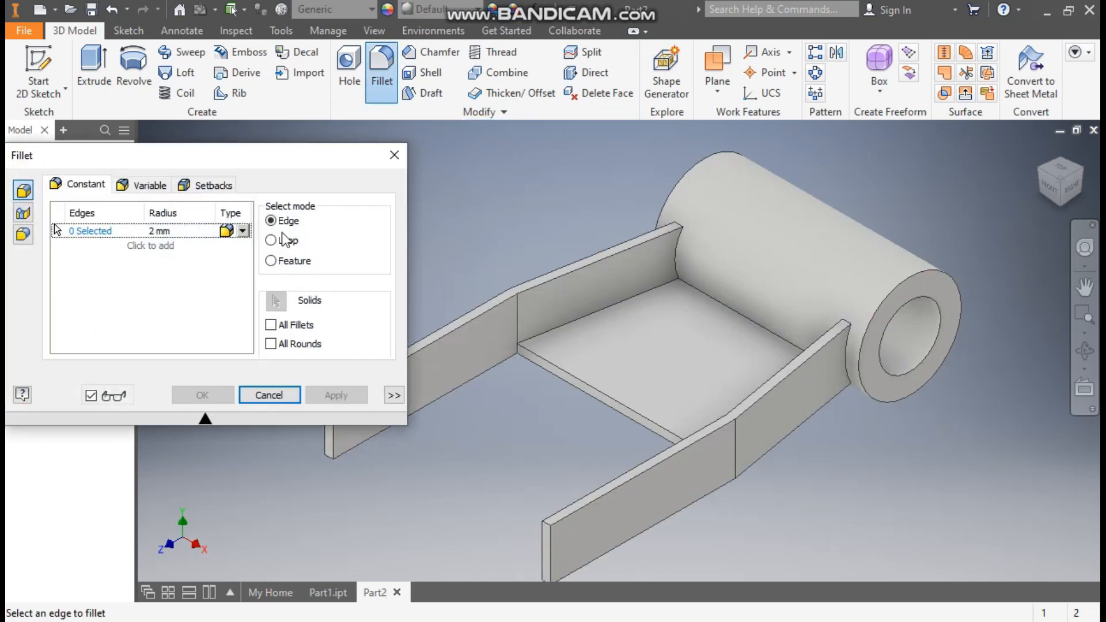
{"action": "left_click", "coordinate": [22, 236]}
{"action": "middle_click_drag", "start_coordinate": [526, 203], "coordinate": [745, 130]}
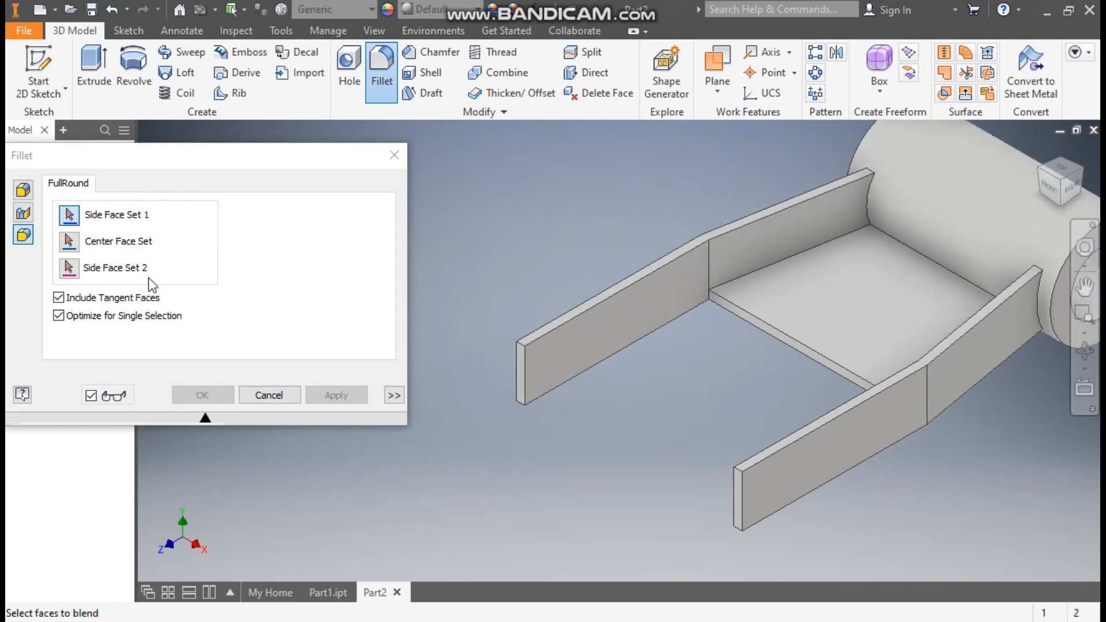
{"action": "scroll", "coordinate": [533, 333], "scroll_direction": "down", "scroll_amount": 3}
{"action": "left_click", "coordinate": [540, 331]}
{"action": "left_click", "coordinate": [533, 340]}
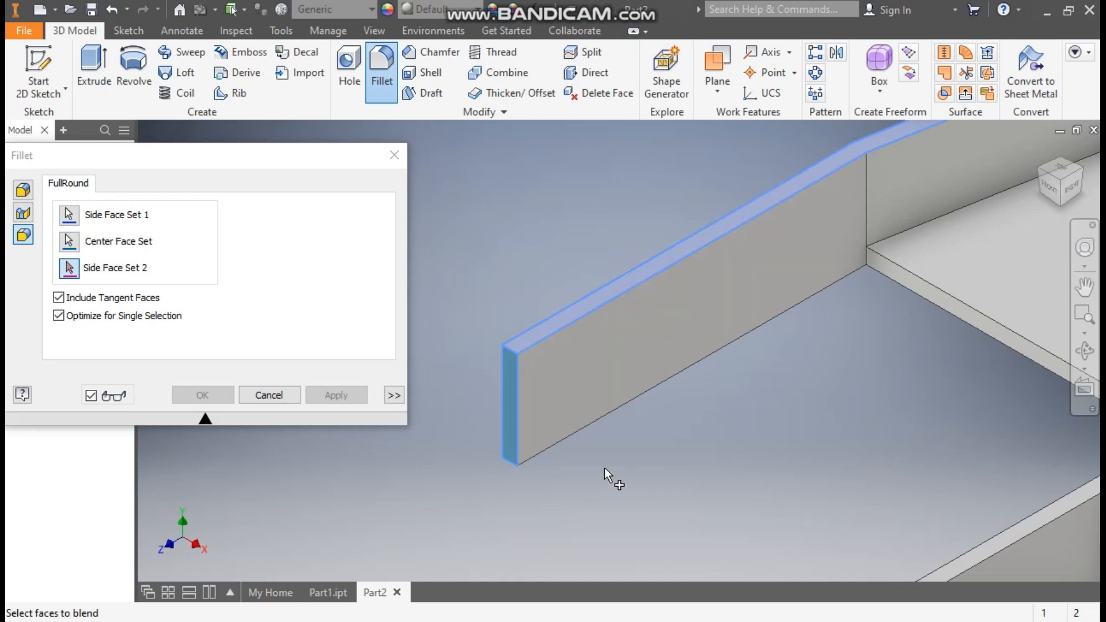
{"action": "middle_click_drag", "start_coordinate": [604, 467], "coordinate": [565, 347], "text": "shift"}
{"action": "left_click", "coordinate": [565, 341]}
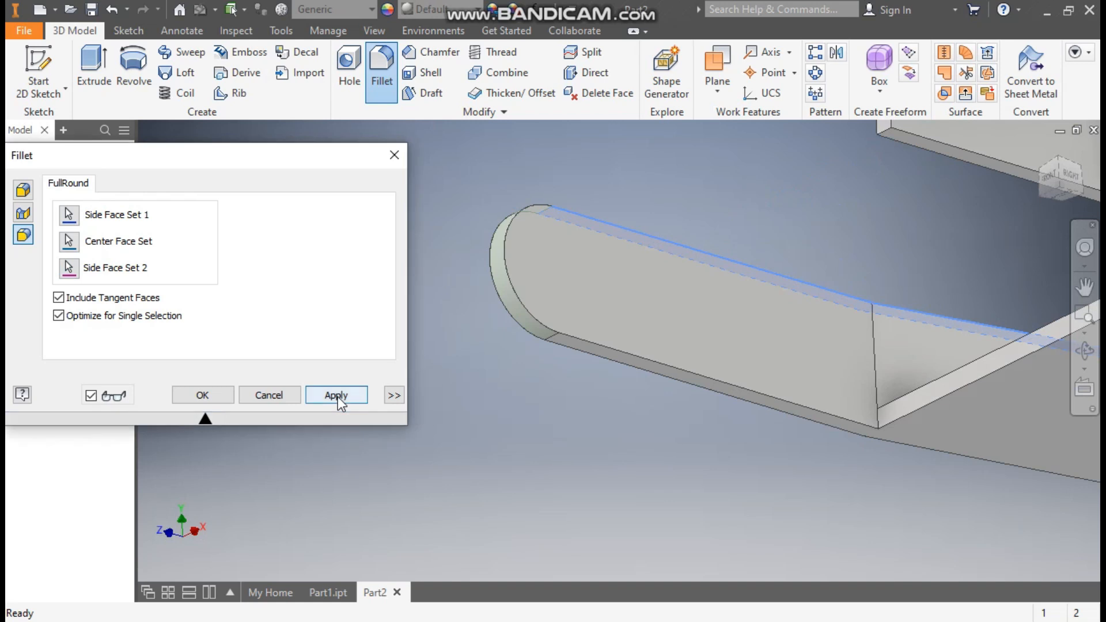
{"action": "left_click", "coordinate": [337, 398]}
Round the near arm's free end with a full round fillet across its upper, end and lower faces
{"action": "scroll", "coordinate": [510, 386], "scroll_direction": "down", "scroll_amount": 5}
{"action": "middle_click_drag", "start_coordinate": [646, 265], "coordinate": [624, 488], "text": "shift"}
{"action": "scroll", "coordinate": [624, 487], "scroll_direction": "up", "scroll_amount": 5}
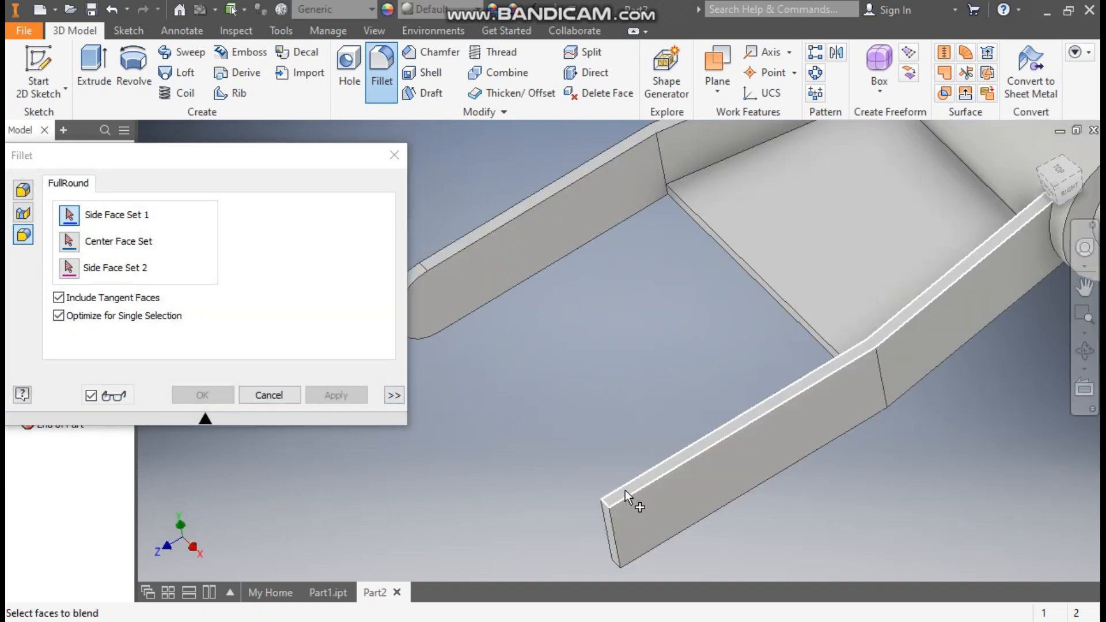
{"action": "left_click", "coordinate": [624, 490]}
{"action": "left_click", "coordinate": [608, 520]}
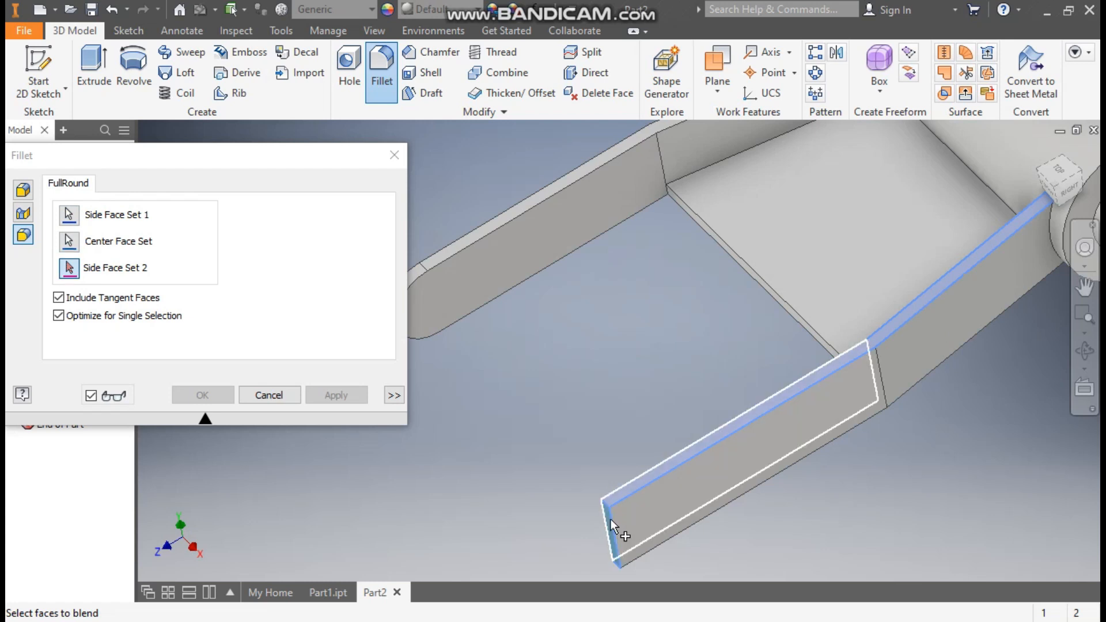
{"action": "scroll", "coordinate": [655, 440], "scroll_direction": "down", "scroll_amount": 5}
{"action": "middle_click_drag", "start_coordinate": [749, 487], "coordinate": [672, 345], "text": "shift"}
{"action": "scroll", "coordinate": [652, 333], "scroll_direction": "up", "scroll_amount": 3}
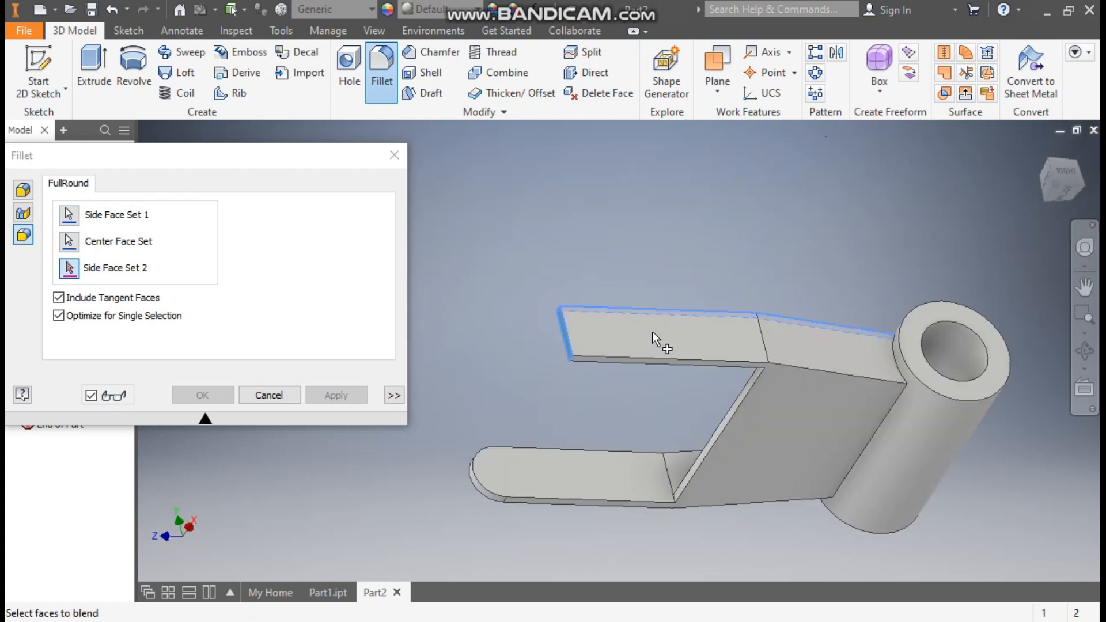
{"action": "scroll", "coordinate": [615, 370], "scroll_direction": "up", "scroll_amount": 3}
{"action": "left_click", "coordinate": [615, 371]}
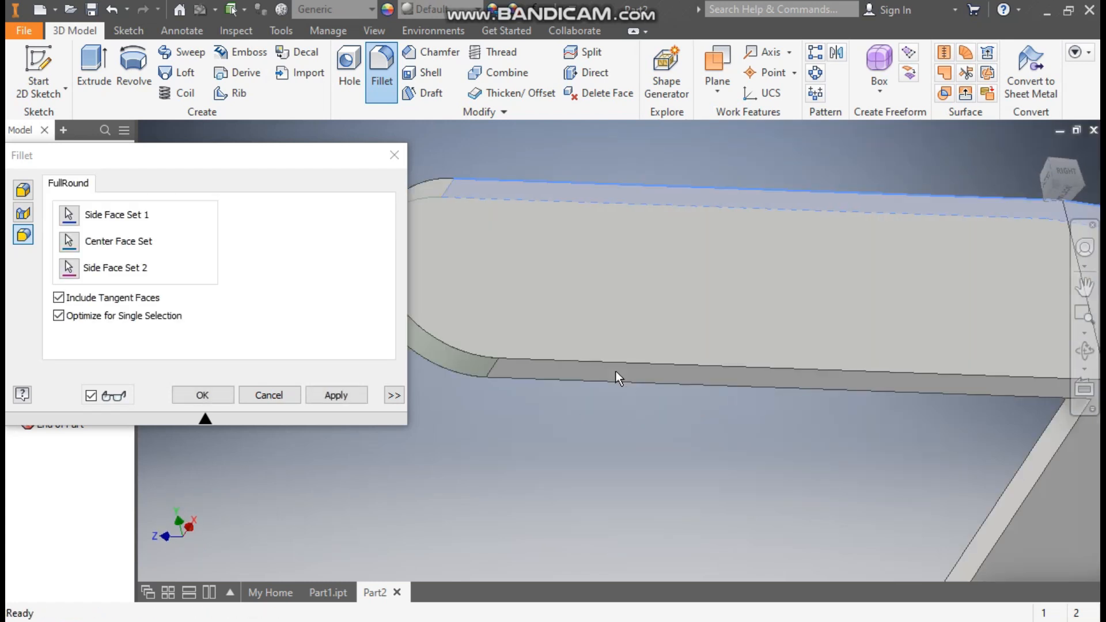
{"action": "left_click", "coordinate": [216, 394]}
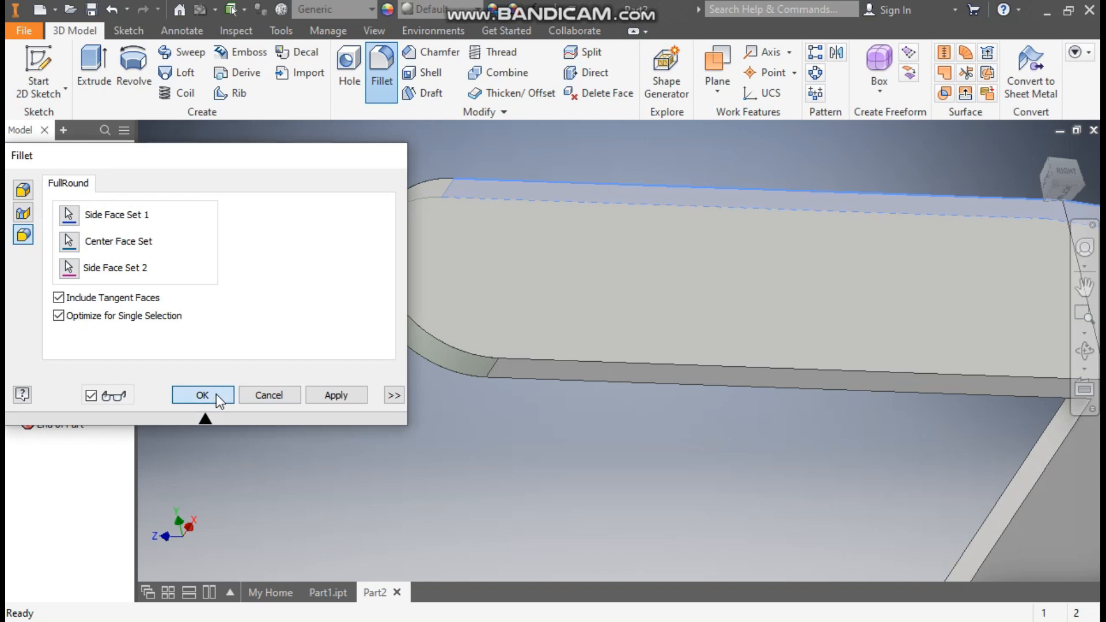
Start a new sketch on the outer face of the near arm's straight, rounded section
{"action": "left_click", "coordinate": [1042, 150]}
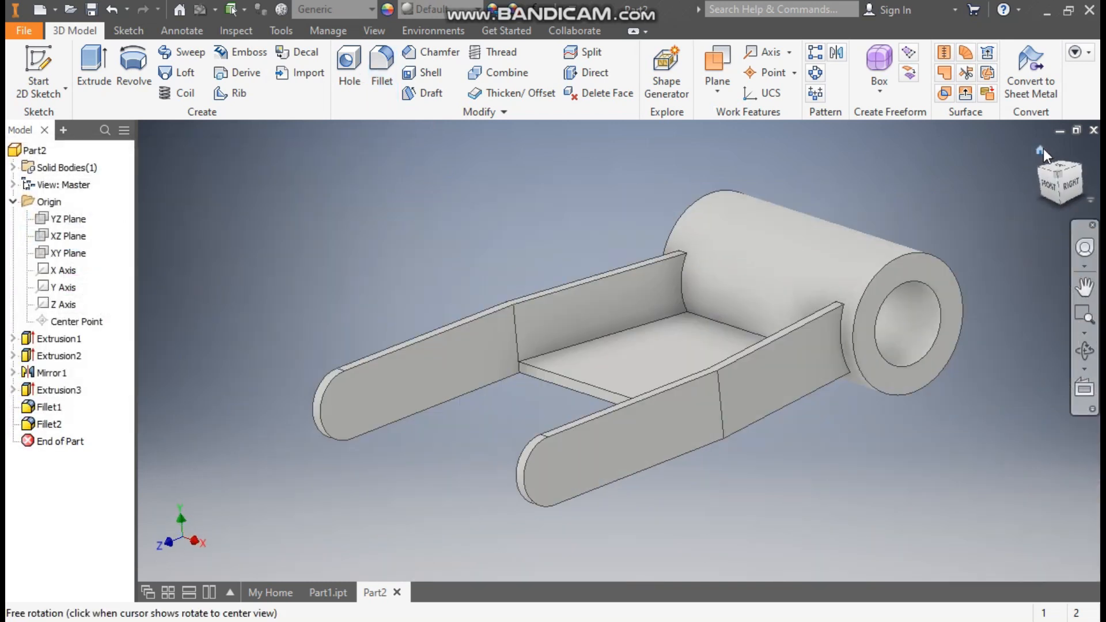
{"action": "left_click", "coordinate": [601, 471]}
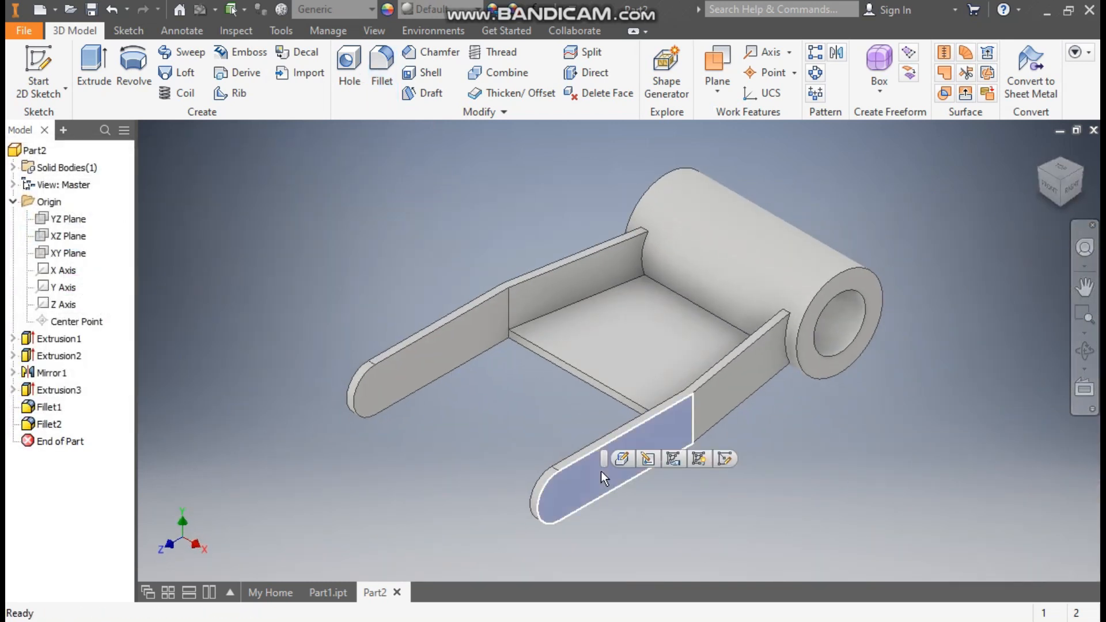
{"action": "left_click", "coordinate": [724, 459]}
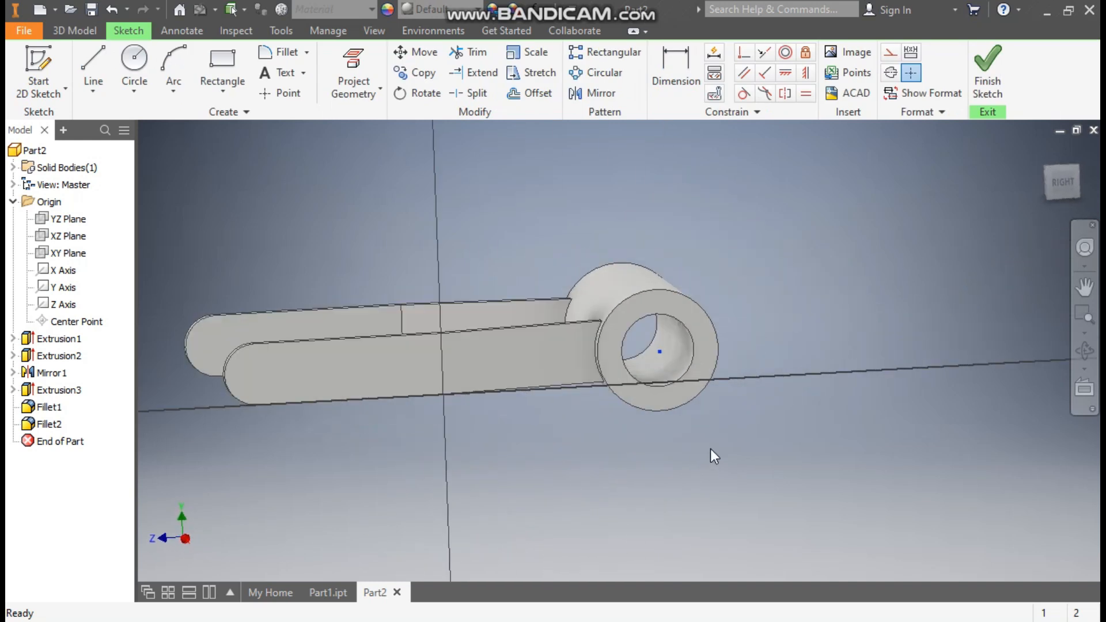
{"action": "mouse_move", "coordinate": [388, 465]}
{"action": "middle_mouse_down"}
{"action": "mouse_move", "coordinate": [565, 458]}
{"action": "mouse_move", "coordinate": [616, 443]}
{"action": "middle_mouse_up"}
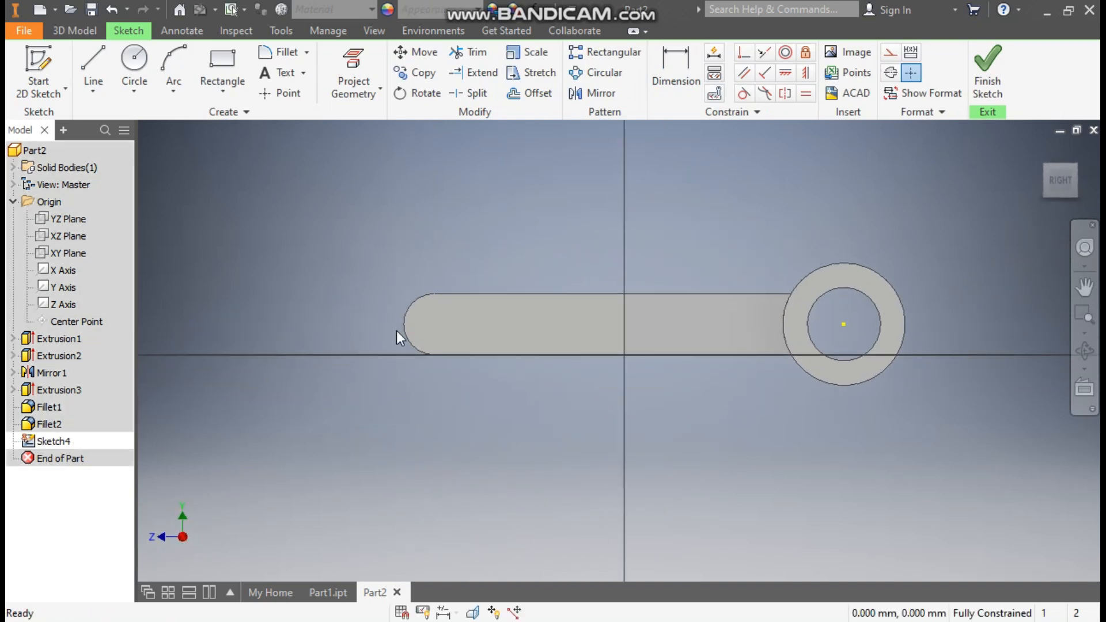
Draw a 10 mm diameter circle concentric with the near arm's rounded end
{"action": "left_click", "coordinate": [137, 67]}
{"action": "scroll", "coordinate": [433, 292], "scroll_direction": "up", "scroll_amount": 3}
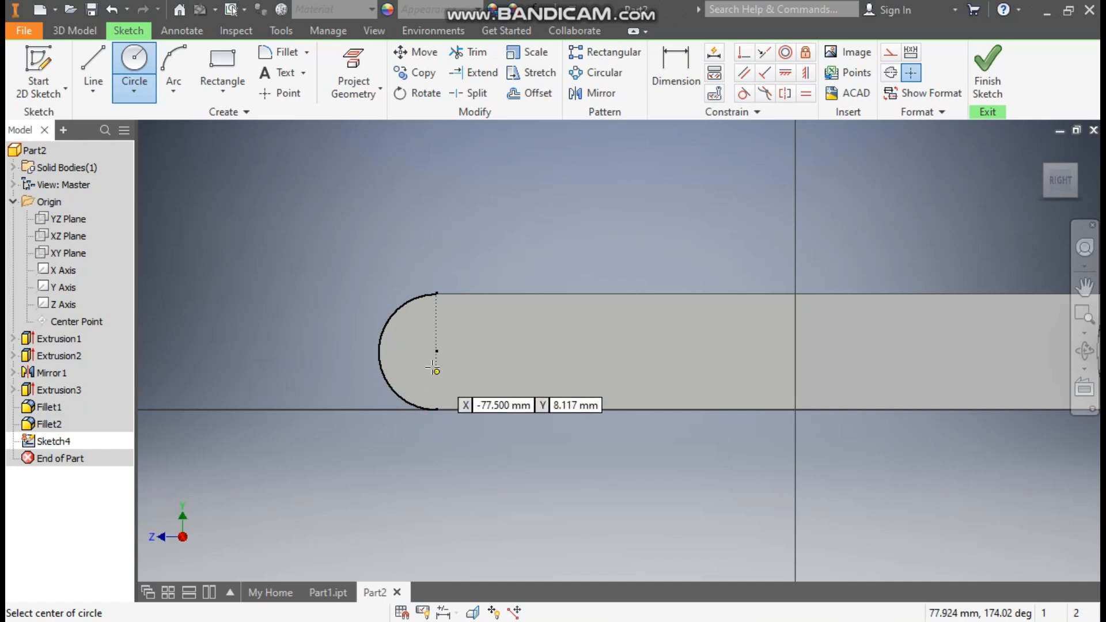
{"action": "left_click", "coordinate": [437, 351]}
{"action": "key", "text": "BackSpace"}
{"action": "type", "text": "10"}
{"action": "key", "text": "Return"}
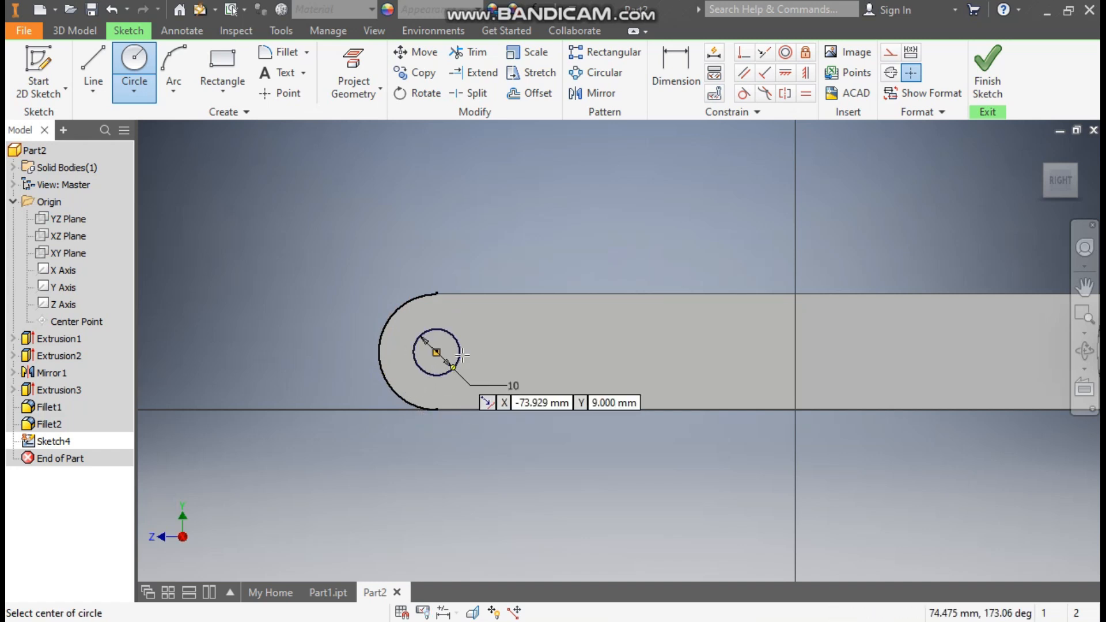
Project the upper straight edge of the arm's end section into the sketch
{"action": "left_click", "coordinate": [357, 81]}
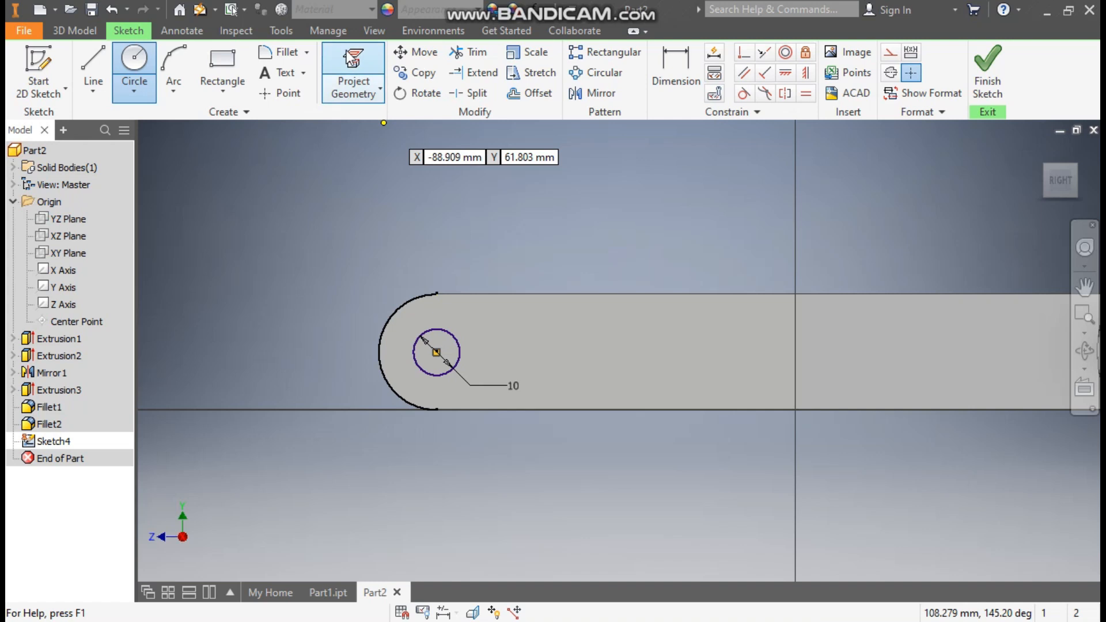
{"action": "left_click", "coordinate": [363, 102]}
{"action": "left_click", "coordinate": [596, 293]}
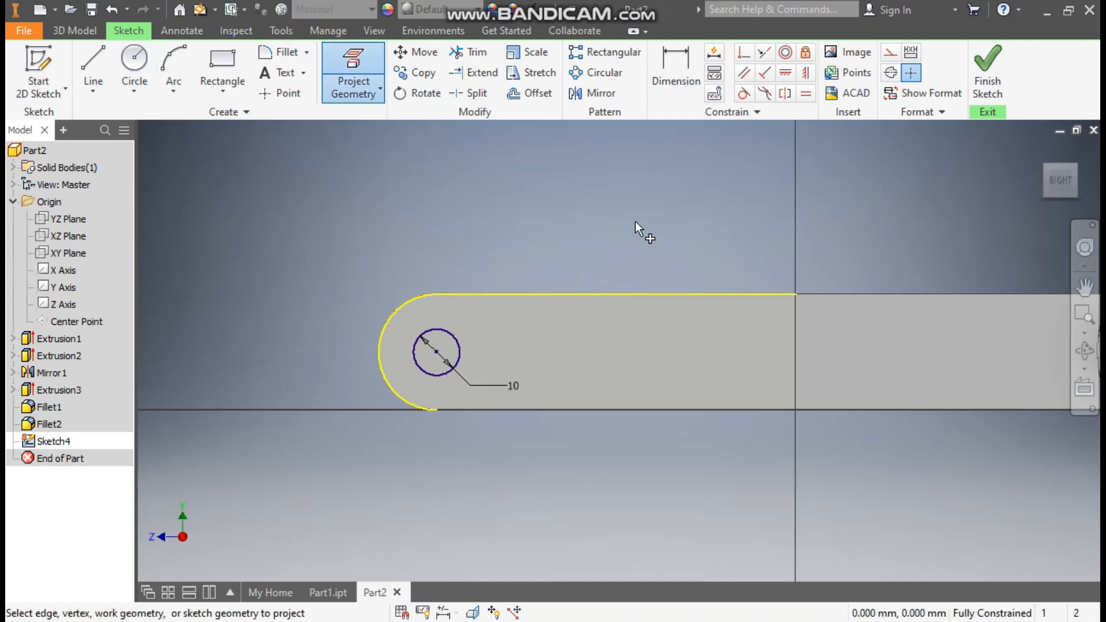
{"action": "key", "text": "Escape"}
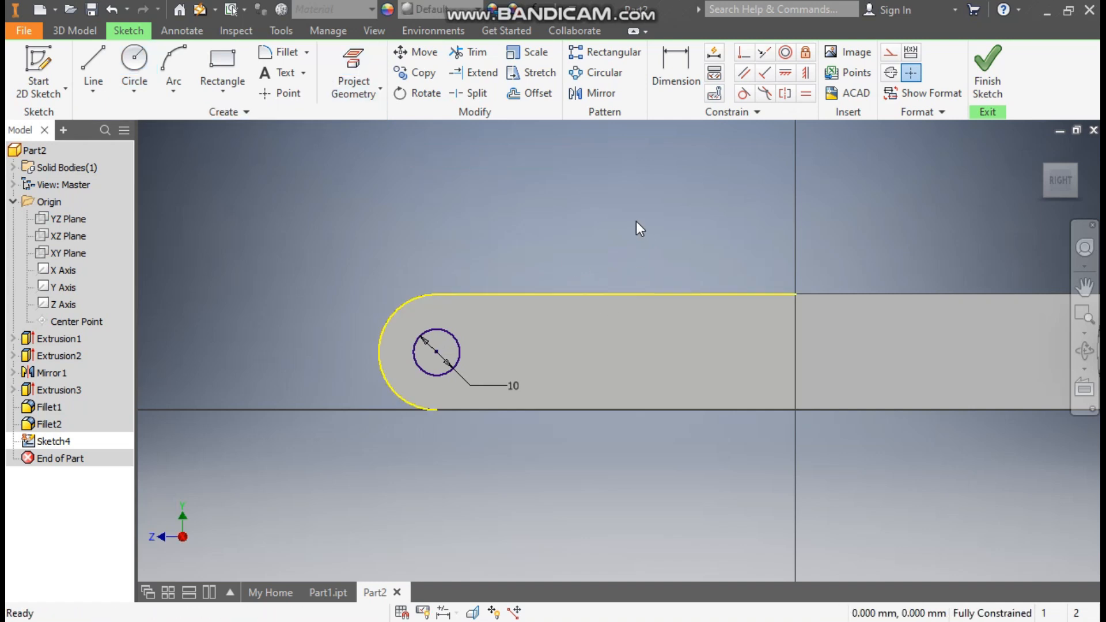
Pattern the circle rectangularly along the projected edge towards the cylinder, with 4 instances spaced 20 mm apart, and finish the sketch
{"action": "left_click", "coordinate": [607, 54]}
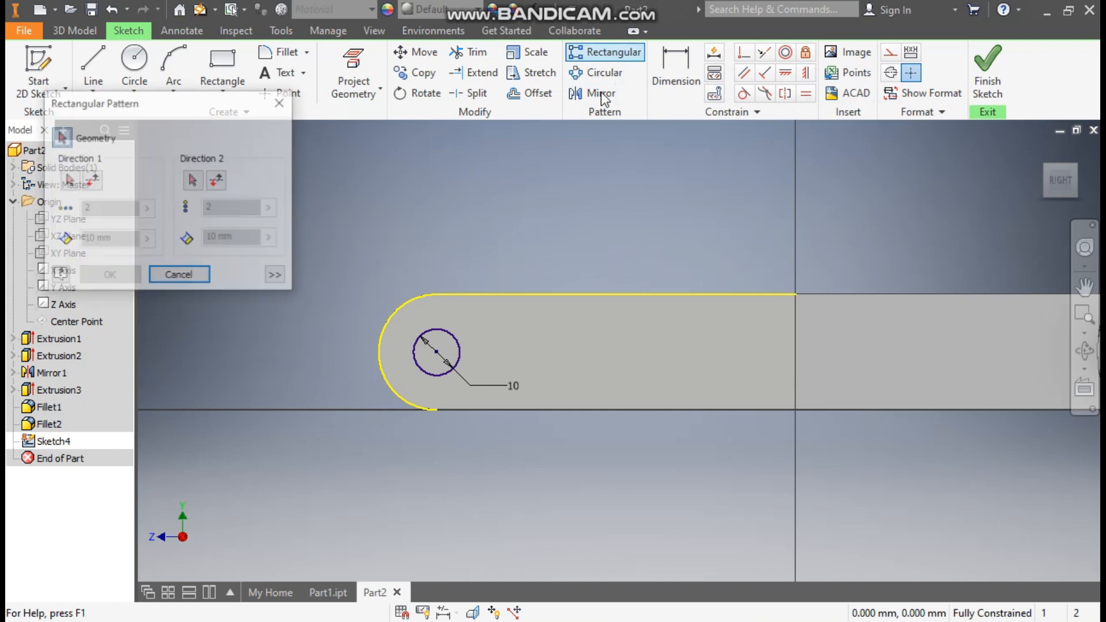
{"action": "left_click", "coordinate": [455, 332]}
{"action": "left_click", "coordinate": [68, 180]}
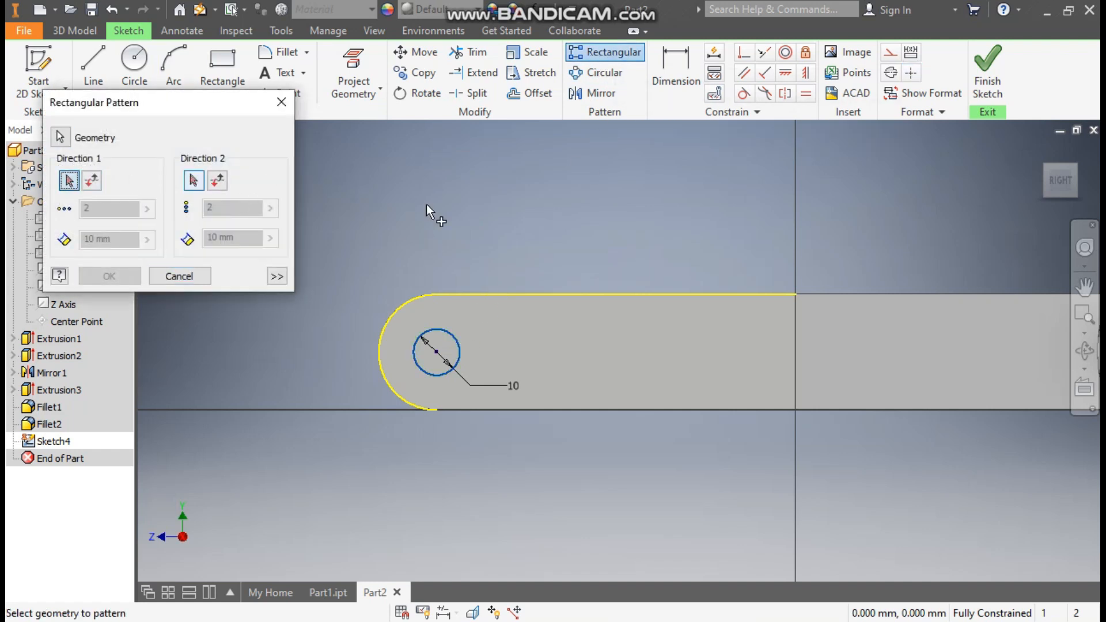
{"action": "left_click", "coordinate": [538, 292]}
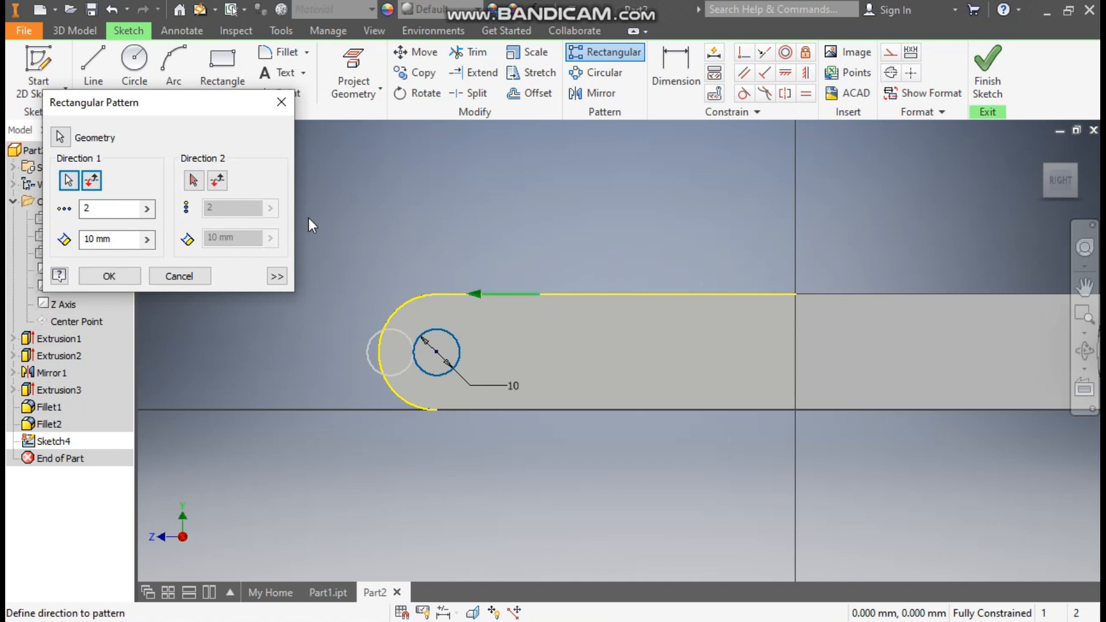
{"action": "double_click", "coordinate": [107, 213]}
{"action": "type", "text": "4"}
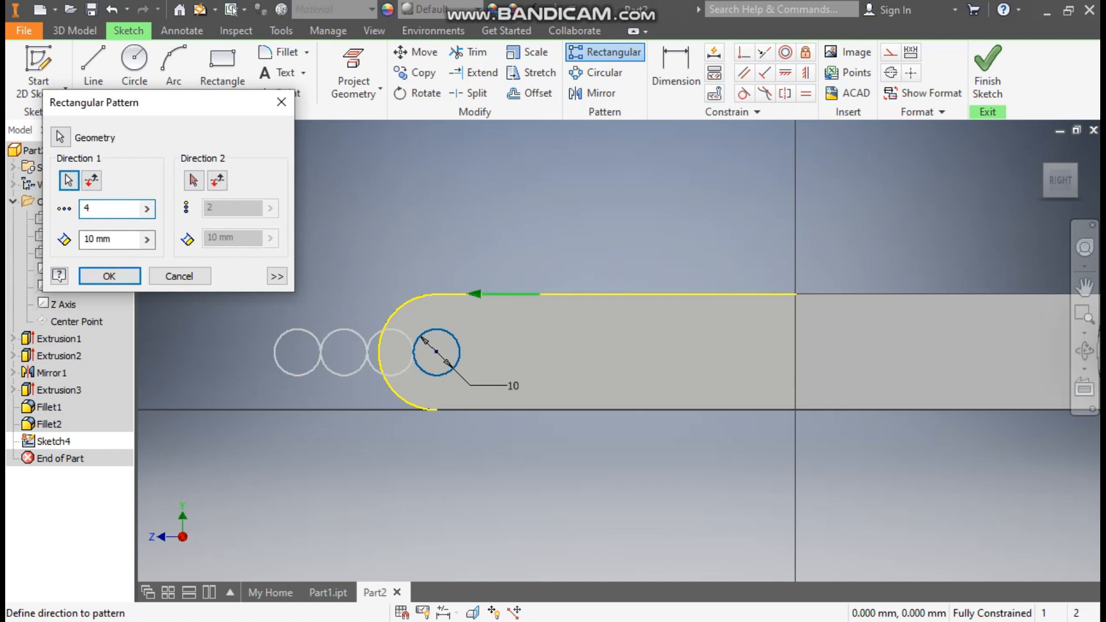
{"action": "double_click", "coordinate": [84, 239]}
{"action": "type", "text": "20"}
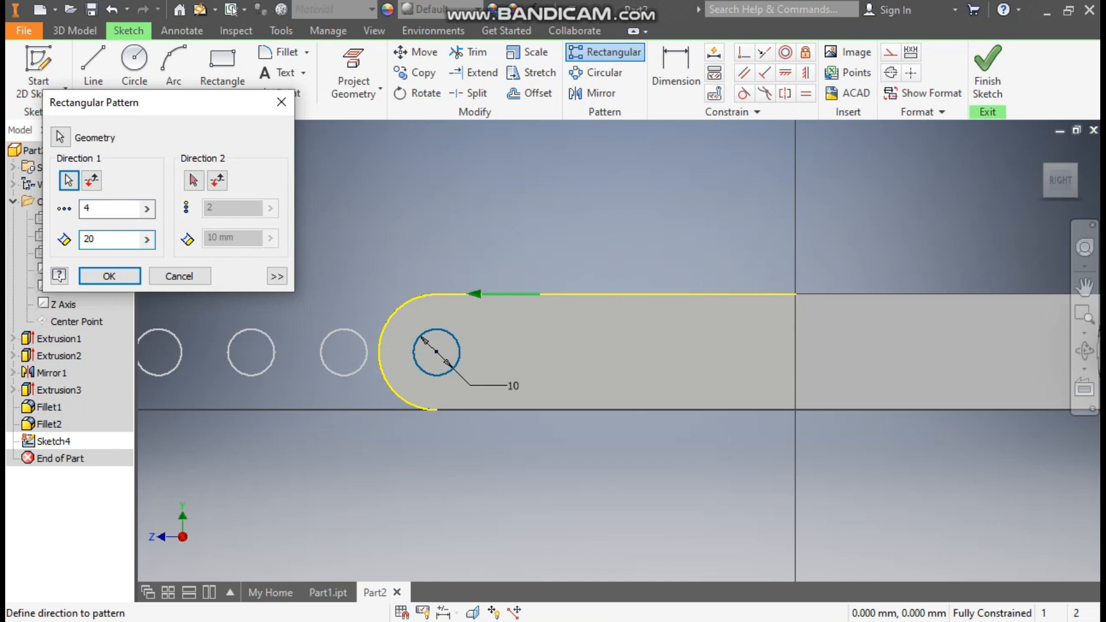
{"action": "left_click", "coordinate": [91, 182]}
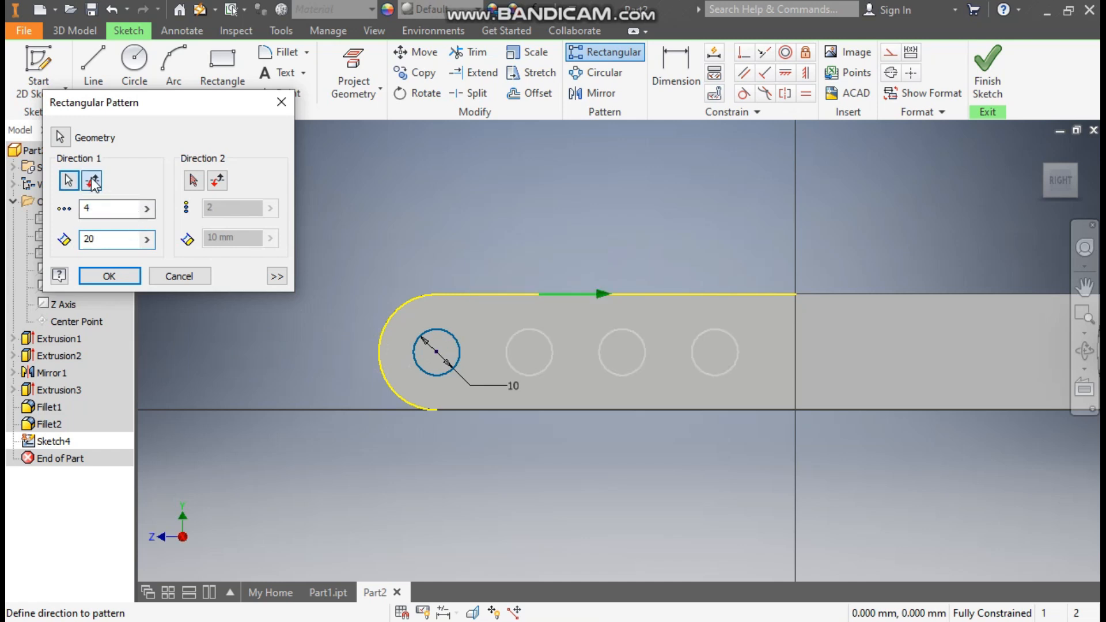
{"action": "left_click", "coordinate": [112, 281]}
{"action": "left_click", "coordinate": [989, 75]}
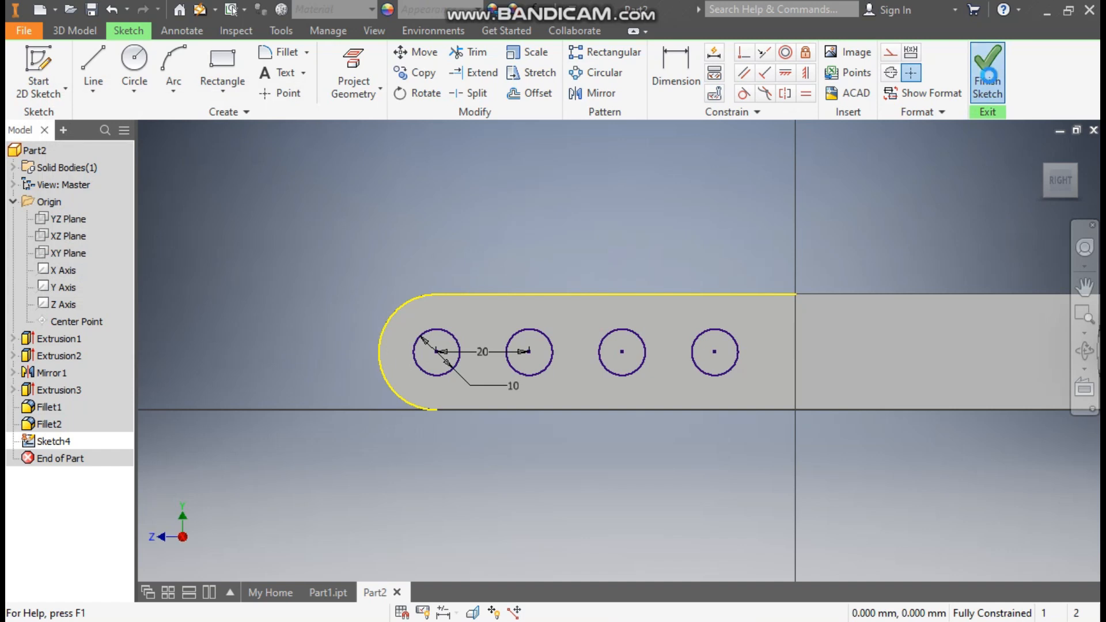
Extrude the four circles as a cut with extents All, so the holes pass through both arms
{"action": "left_click", "coordinate": [92, 59]}
{"action": "left_click_drag", "start_coordinate": [731, 363], "coordinate": [494, 562]}
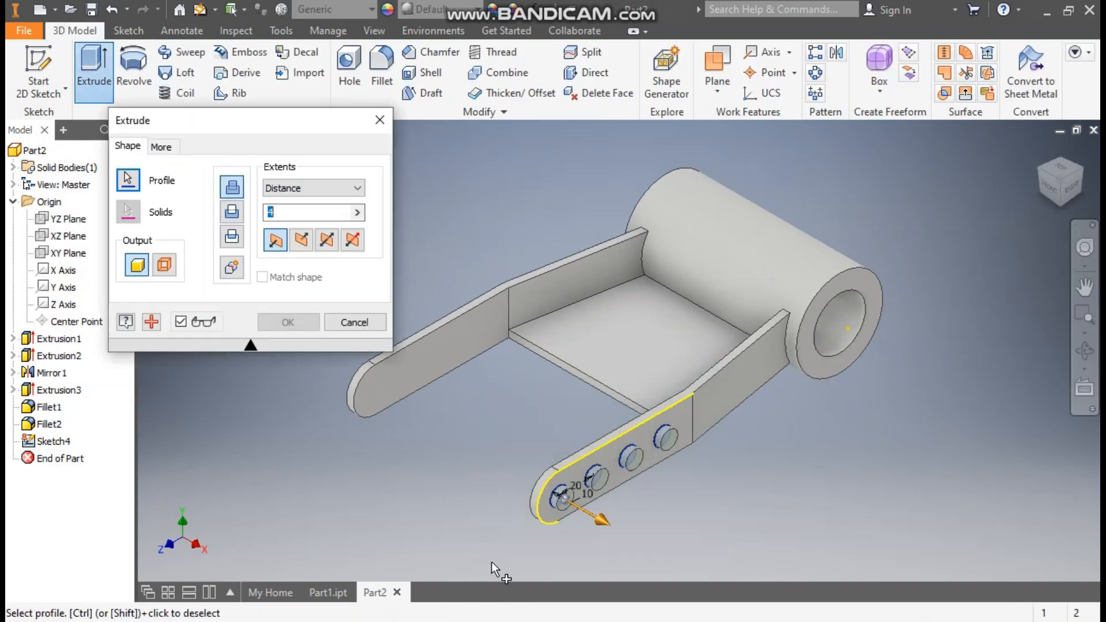
{"action": "left_click", "coordinate": [230, 213]}
{"action": "left_click", "coordinate": [311, 188]}
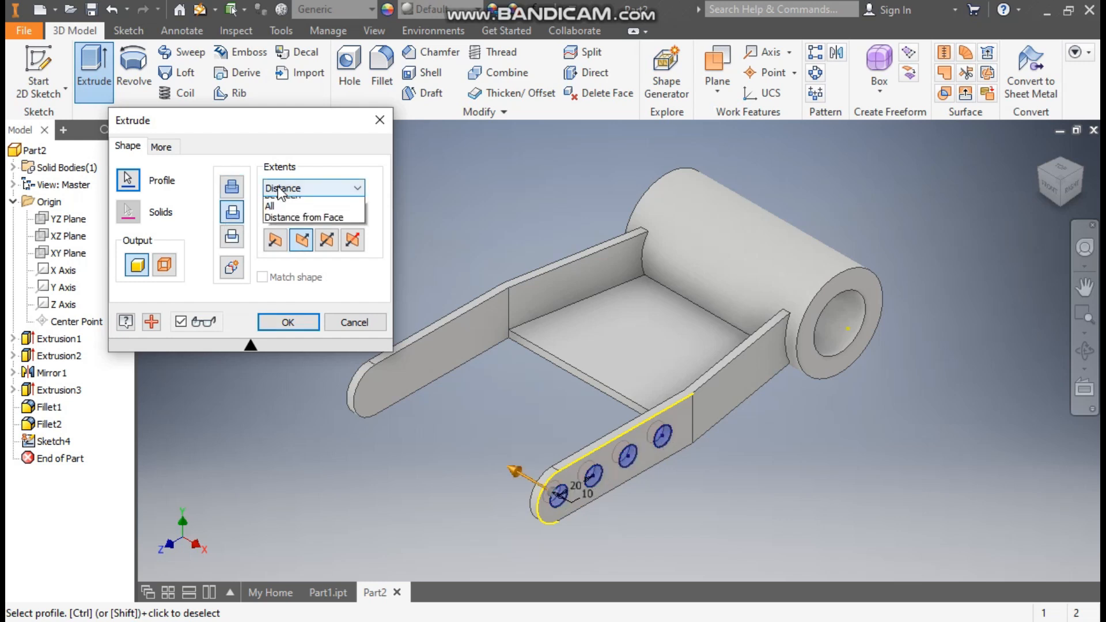
{"action": "left_click", "coordinate": [282, 247]}
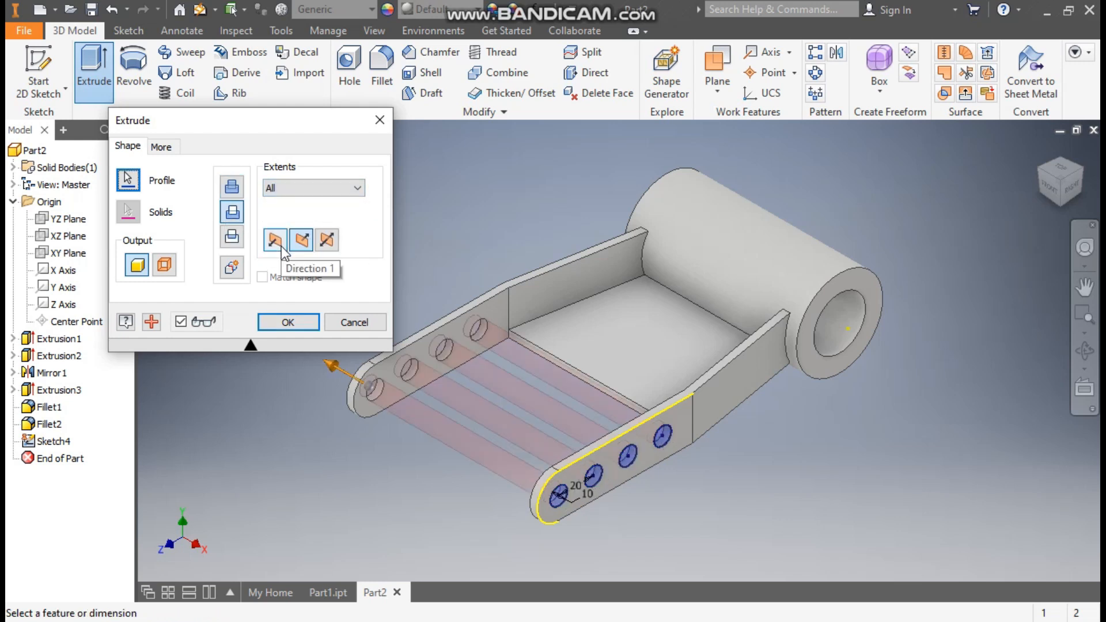
{"action": "left_click", "coordinate": [291, 323]}
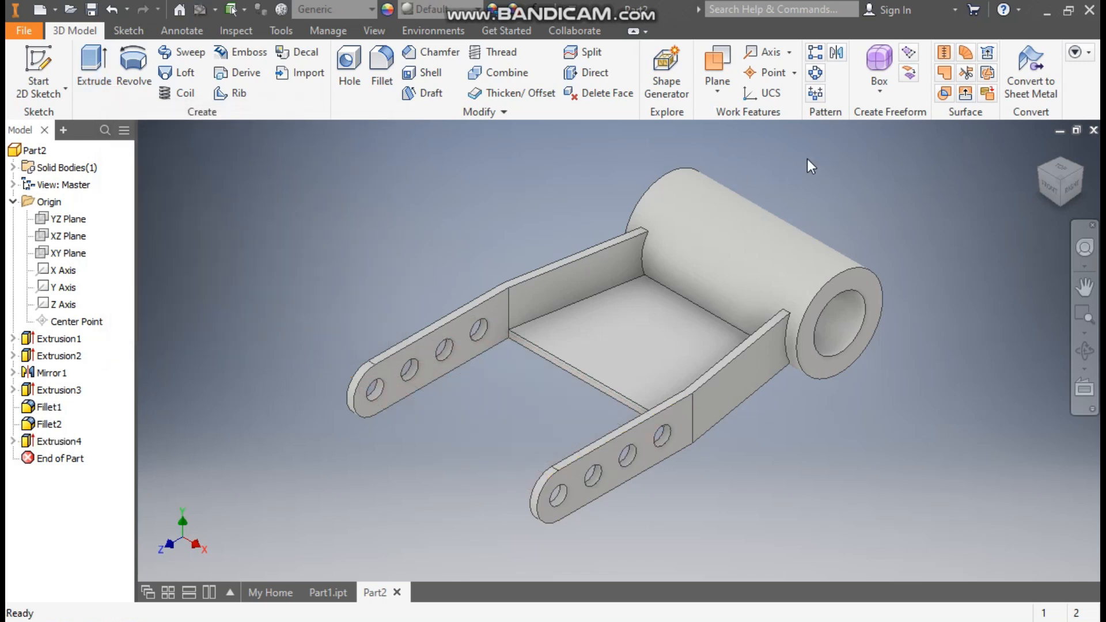
Apply a 2 mm fillet to the five inner edges where the plate, both arms and the cylinder meet
{"action": "left_click", "coordinate": [381, 64]}
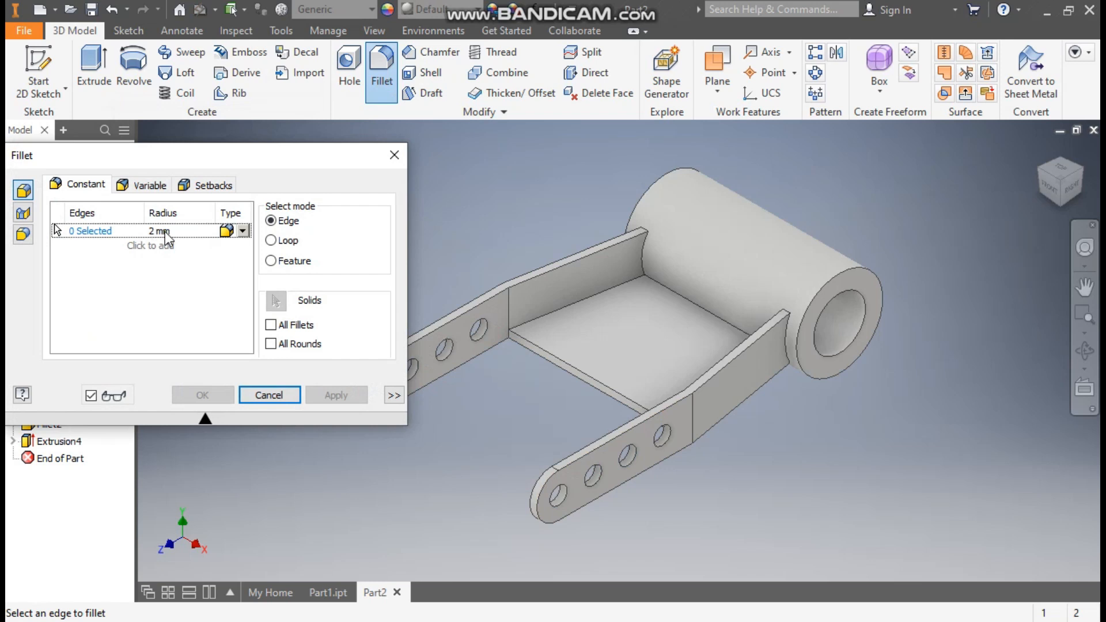
{"action": "left_click", "coordinate": [577, 303]}
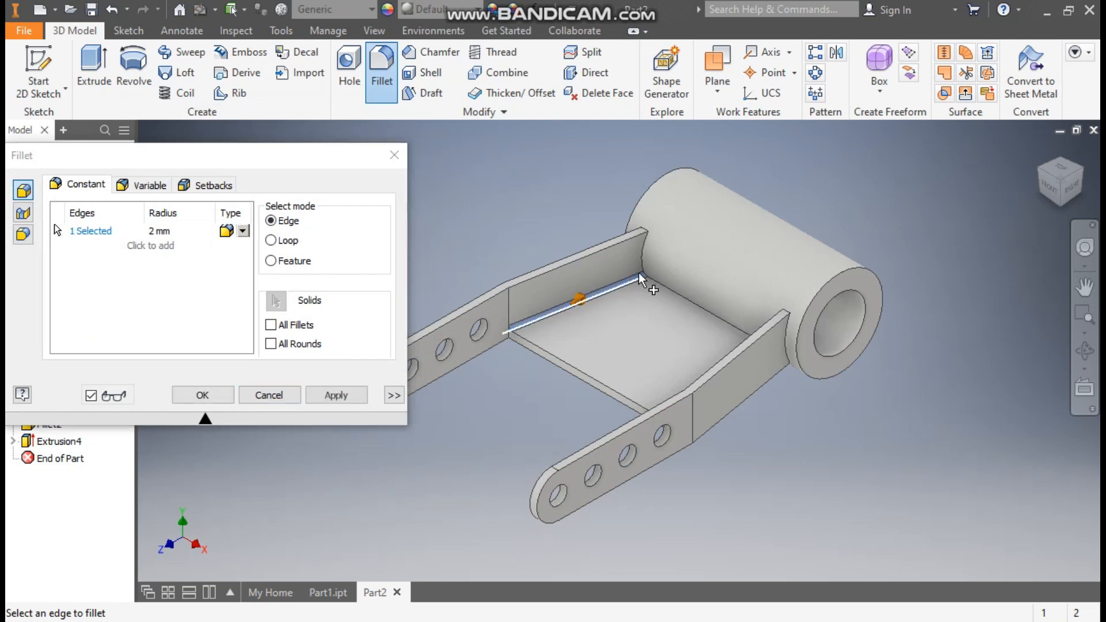
{"action": "left_click", "coordinate": [642, 263]}
{"action": "left_click", "coordinate": [678, 297]}
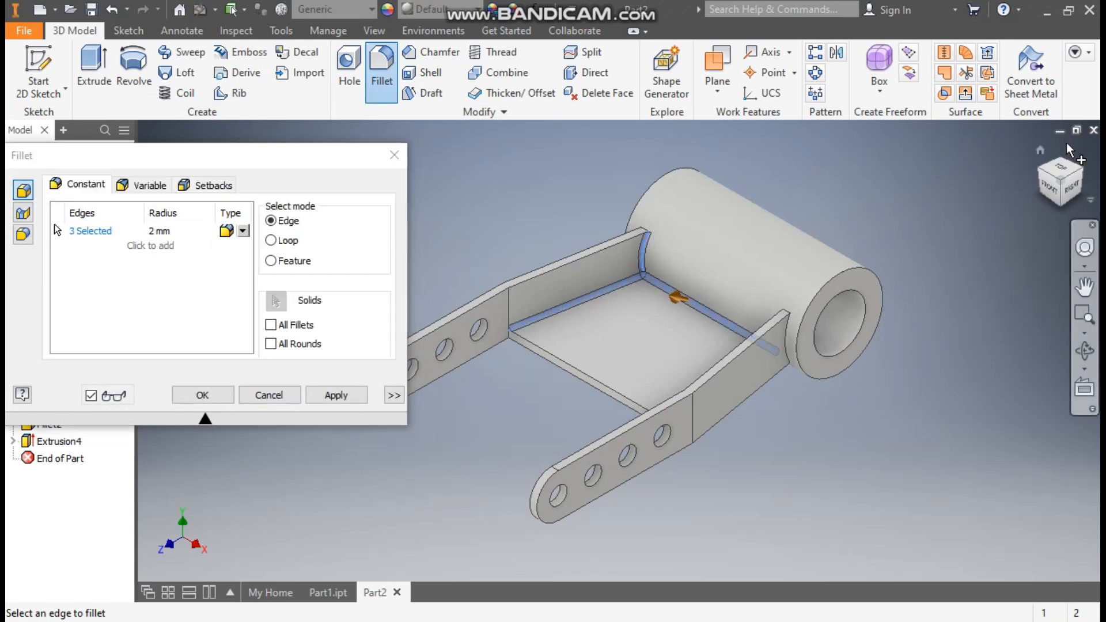
{"action": "left_click", "coordinate": [1040, 172]}
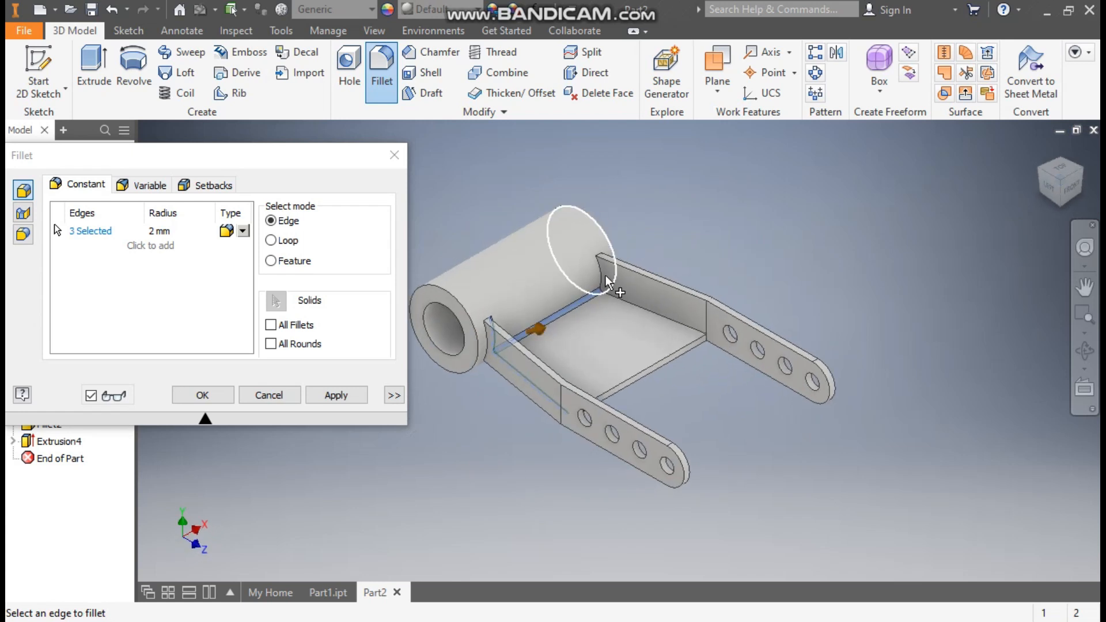
{"action": "left_click", "coordinate": [600, 280]}
{"action": "left_click", "coordinate": [640, 308]}
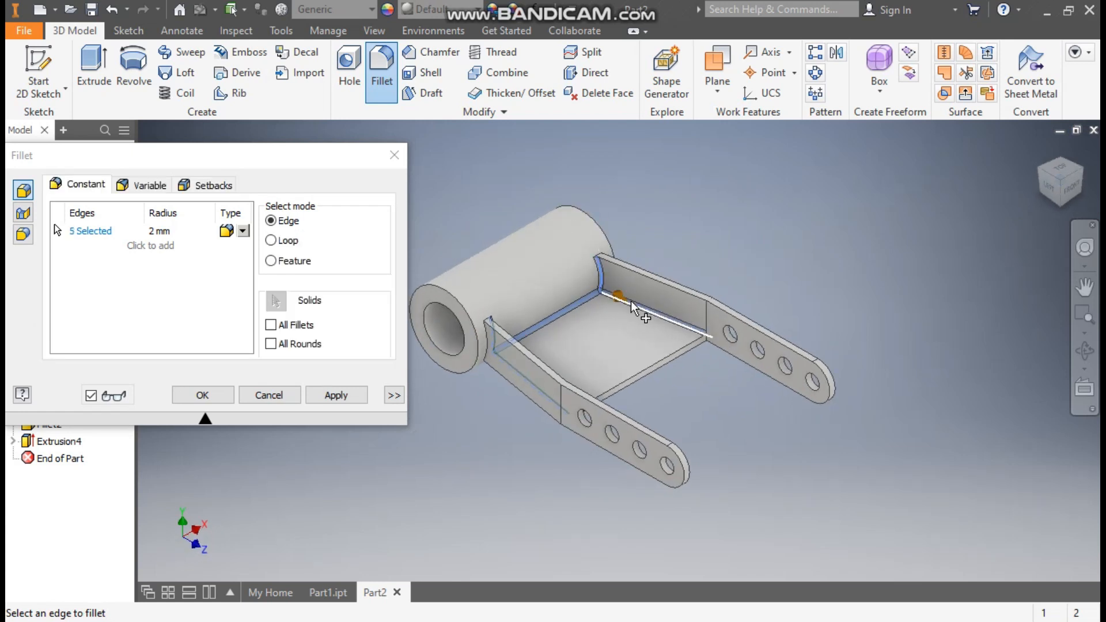
{"action": "left_click", "coordinate": [216, 395]}
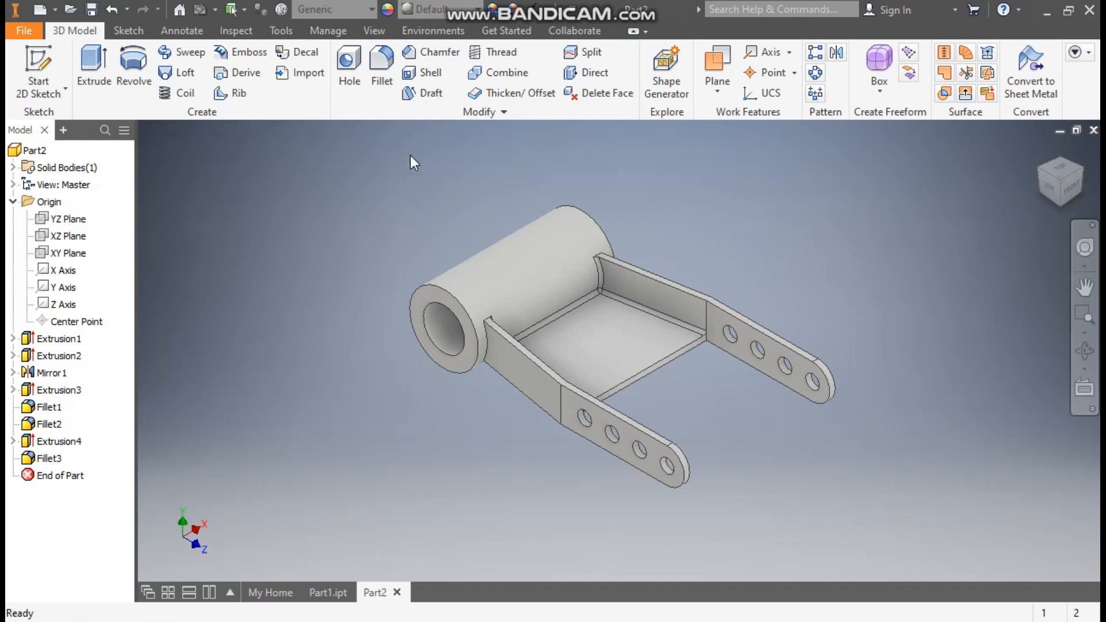
Chamfer the bore edges at both ends of the cylinder with a 2 mm distance
{"action": "left_click", "coordinate": [447, 57]}
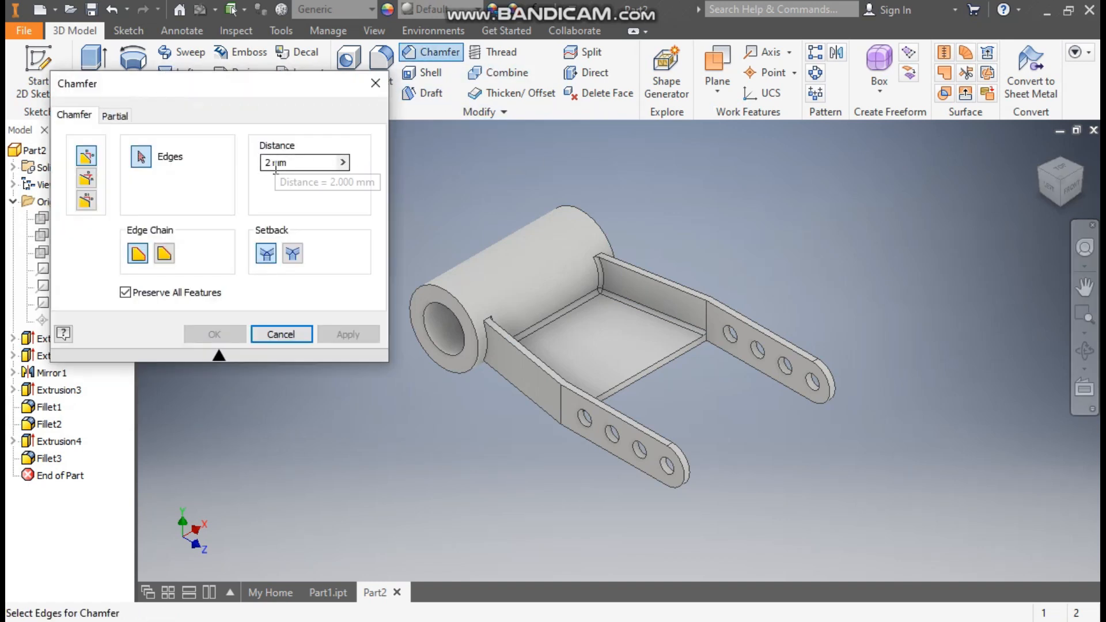
{"action": "left_click", "coordinate": [517, 303]}
{"action": "left_click", "coordinate": [1092, 179]}
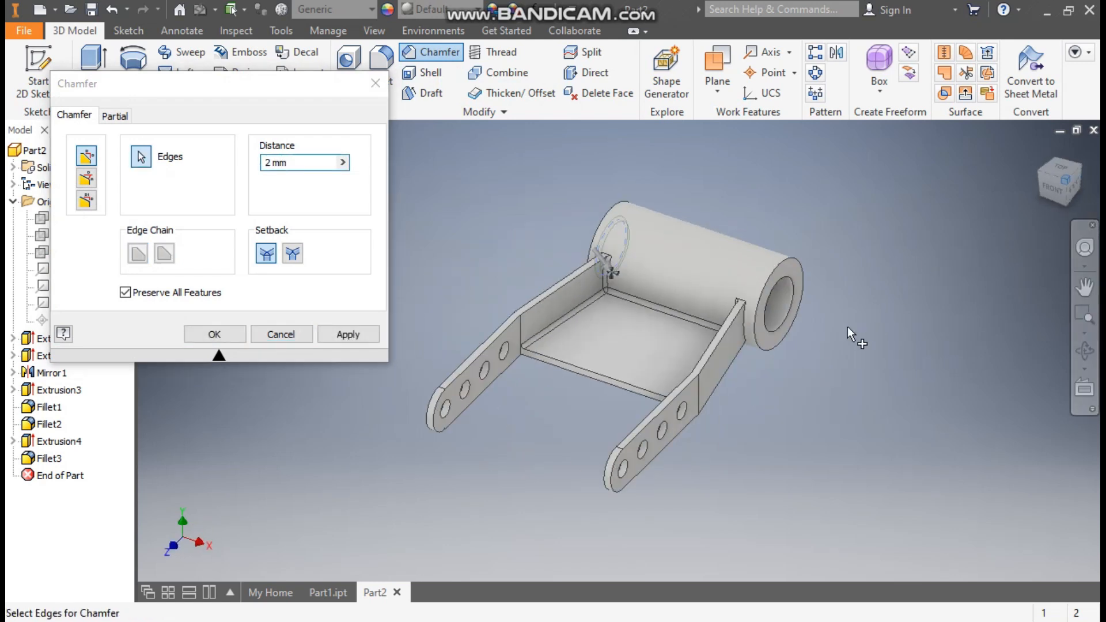
{"action": "left_click", "coordinate": [222, 337]}
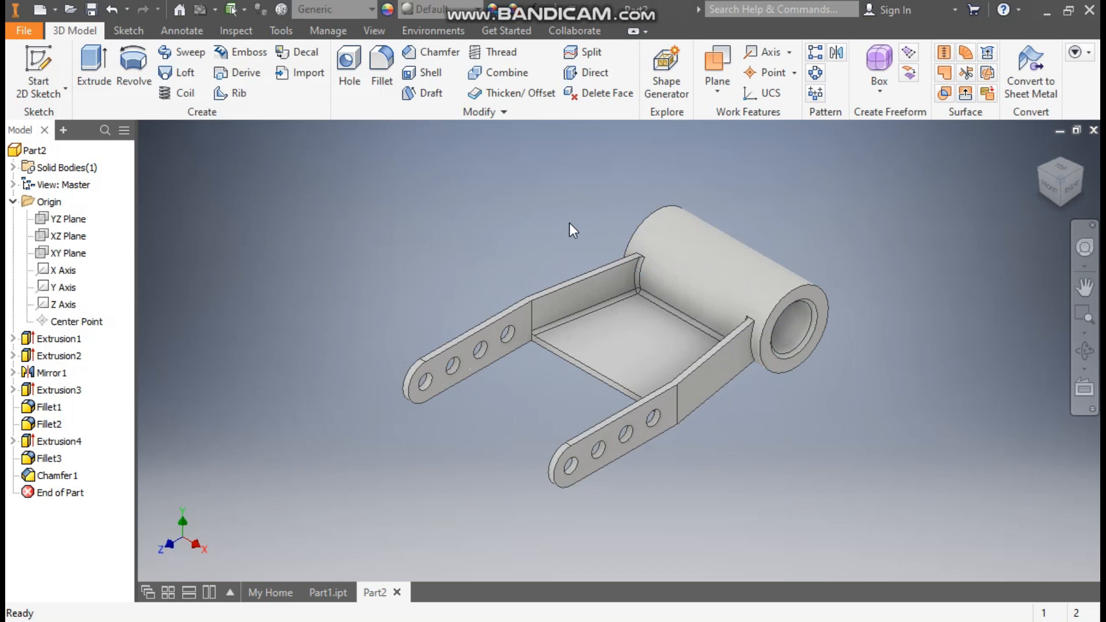
Return to the home view and set the part's appearance to Cyan
{"action": "left_click", "coordinate": [1040, 151]}
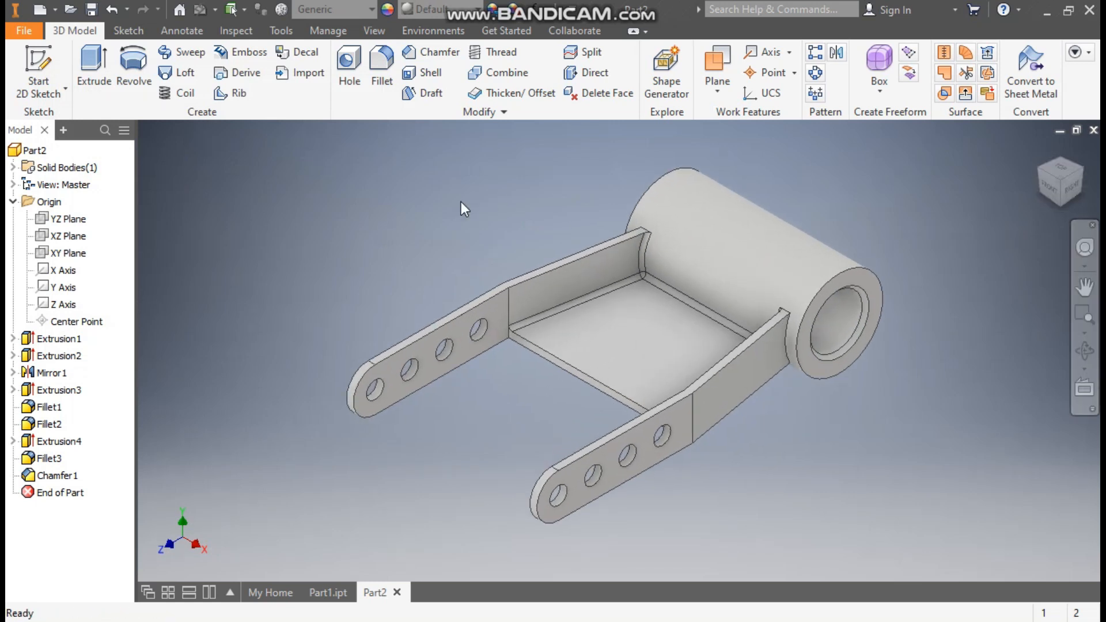
{"action": "left_click", "coordinate": [425, 9]}
{"action": "scroll", "coordinate": [465, 196], "scroll_direction": "up", "scroll_amount": 4}
{"action": "left_click", "coordinate": [458, 264]}
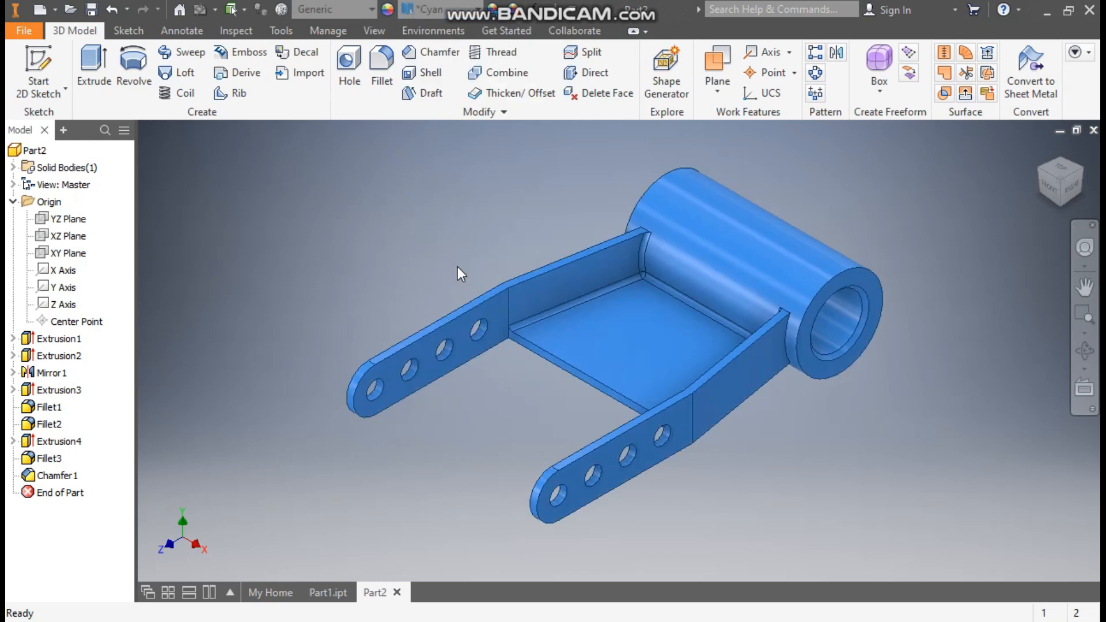